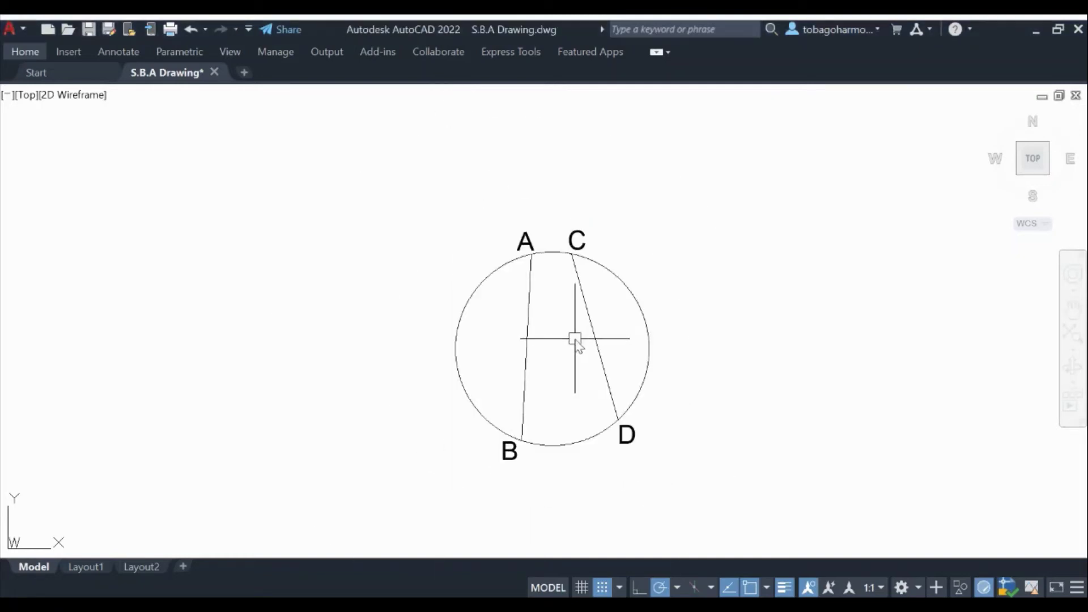
scroll(576, 338, "up", 2)
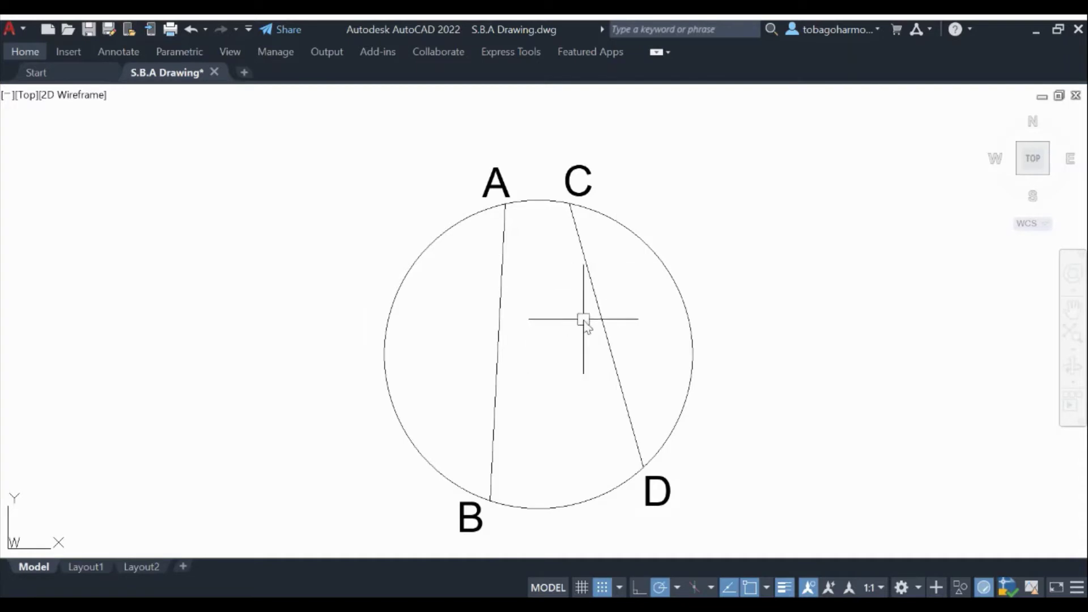
Inspect chord CD's properties and length, then clear the selection
scroll(621, 334, "up", 2)
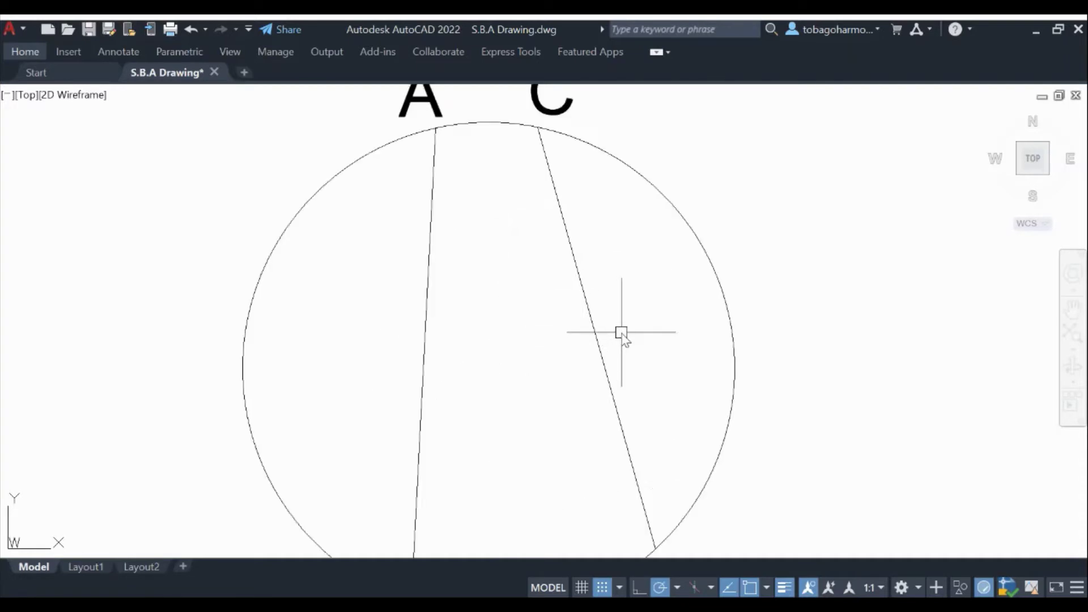
scroll(621, 334, "down", 2)
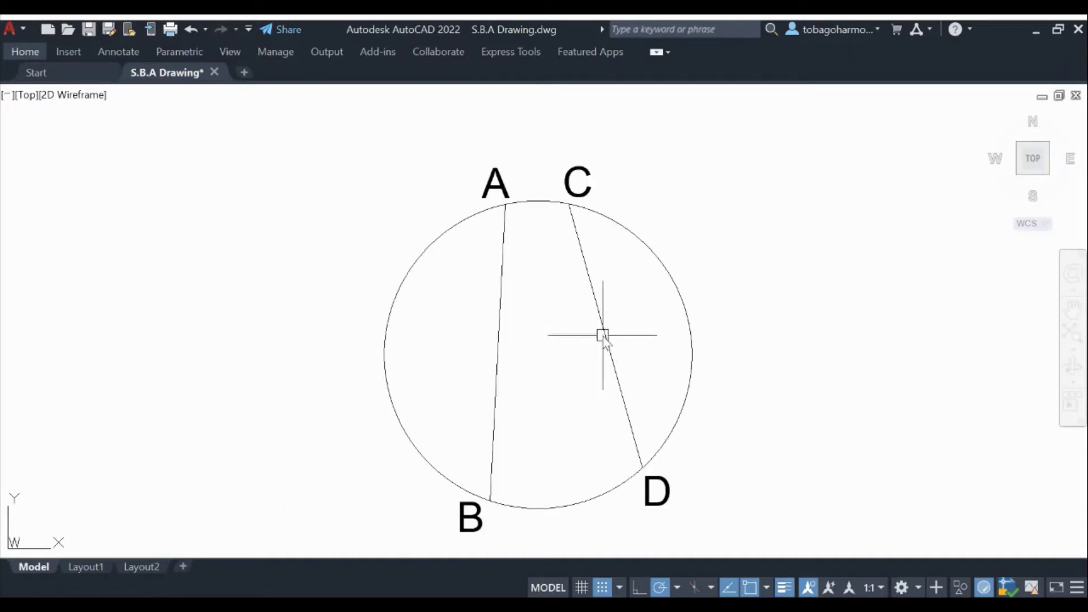
left_click(604, 335)
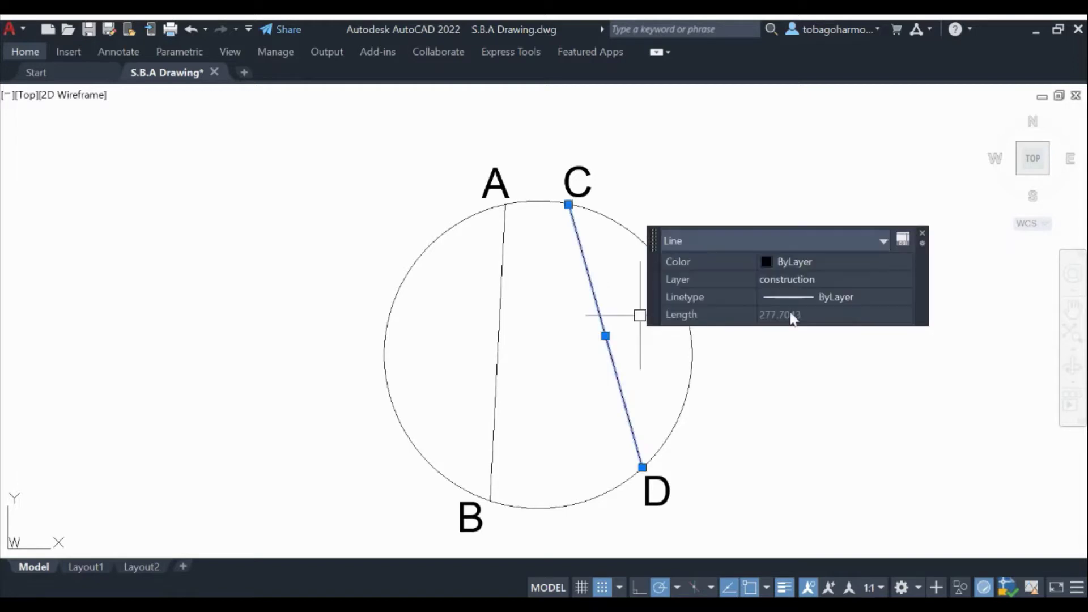
left_click(921, 233)
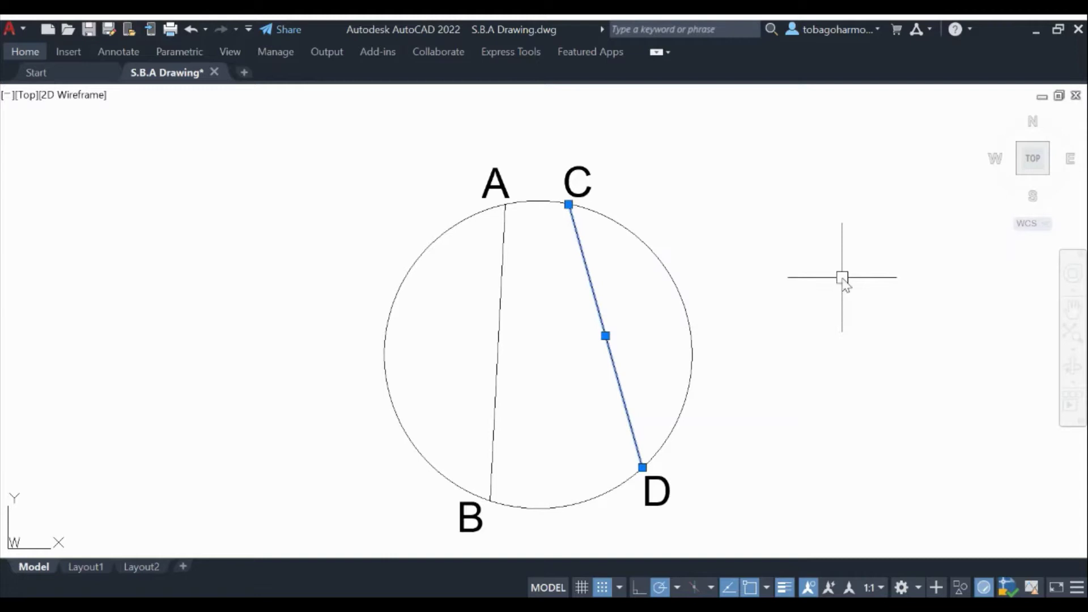
key("Escape")
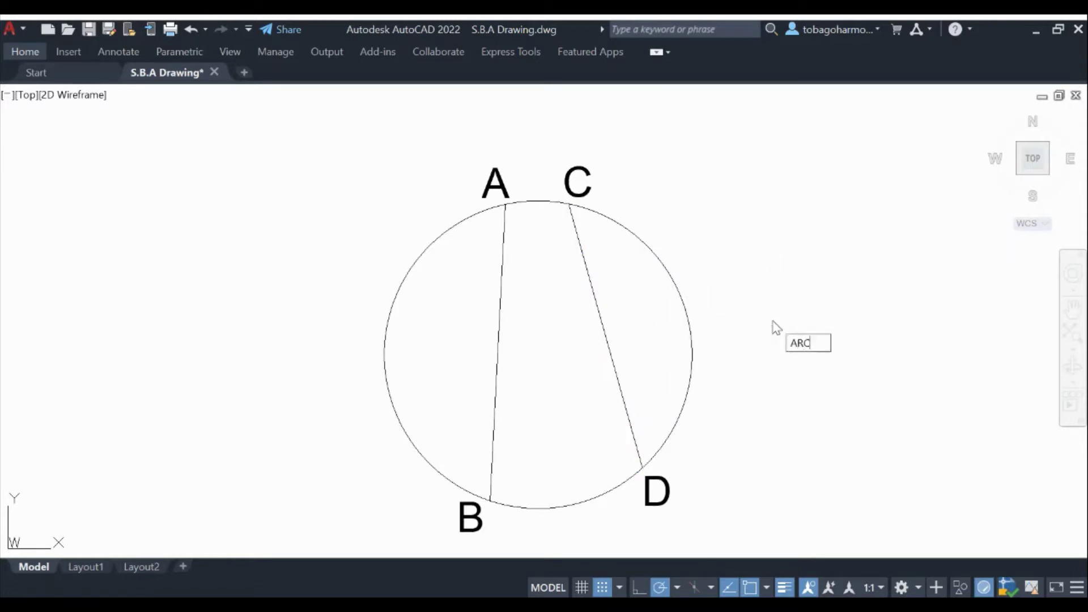
Draw a radius-150 arc centred on D, ending just past chord CD
key("Return")
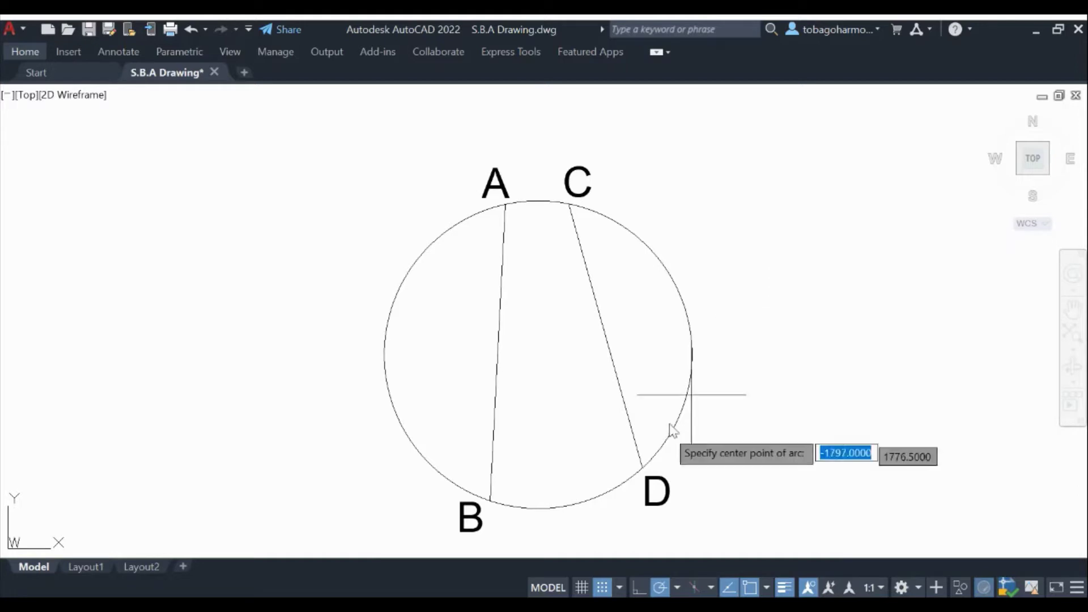
scroll(646, 466, "up", 5)
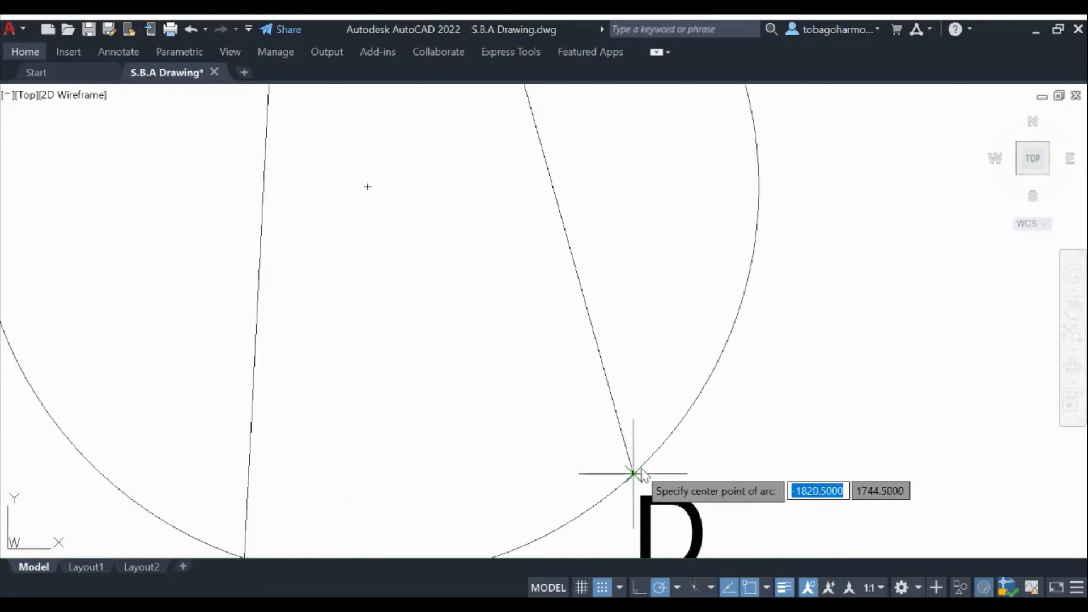
left_click(645, 467)
scroll(631, 226, "up", 3)
scroll(634, 250, "down", 3)
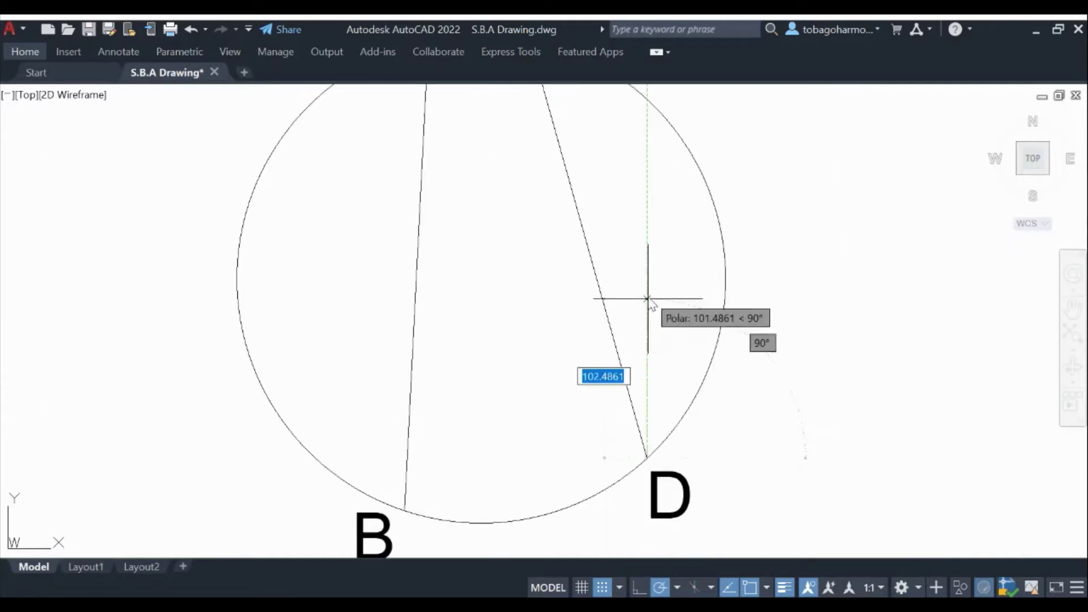
middle_click_drag(648, 199, 615, 275)
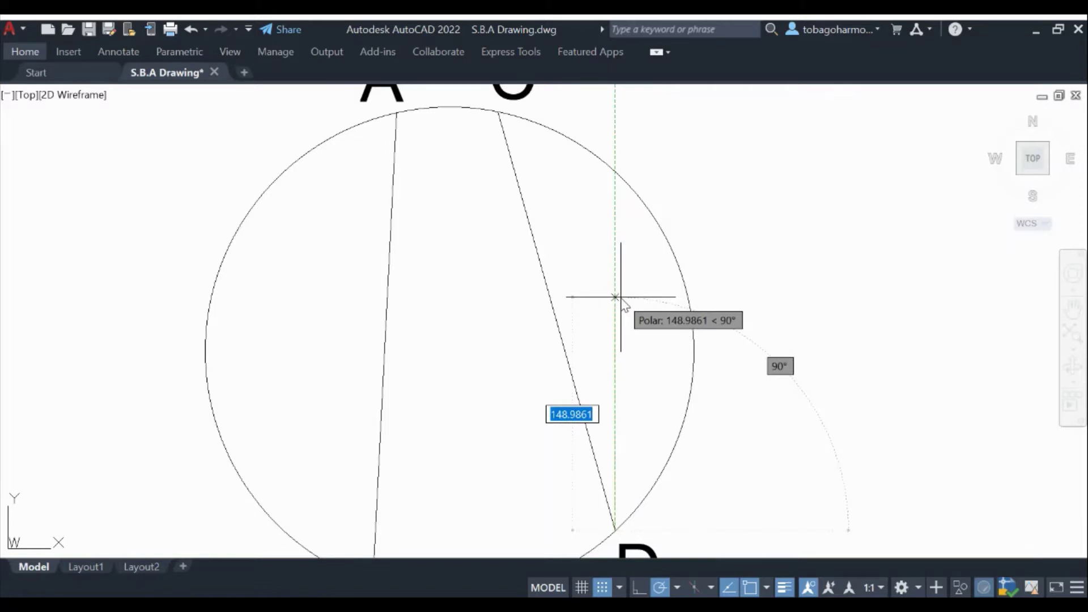
type("150")
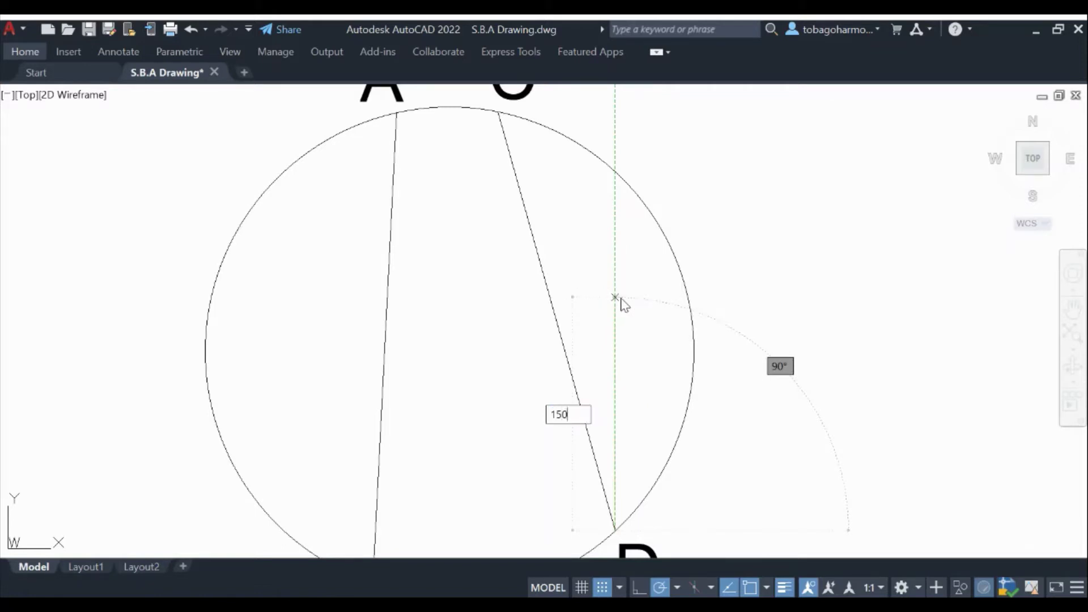
key("Return")
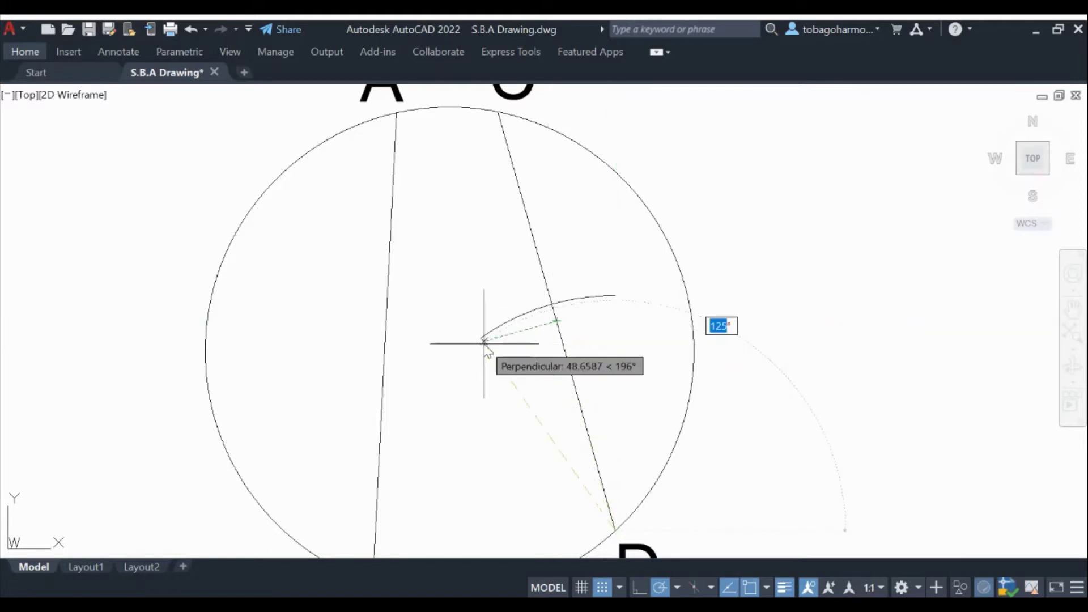
left_click(476, 343)
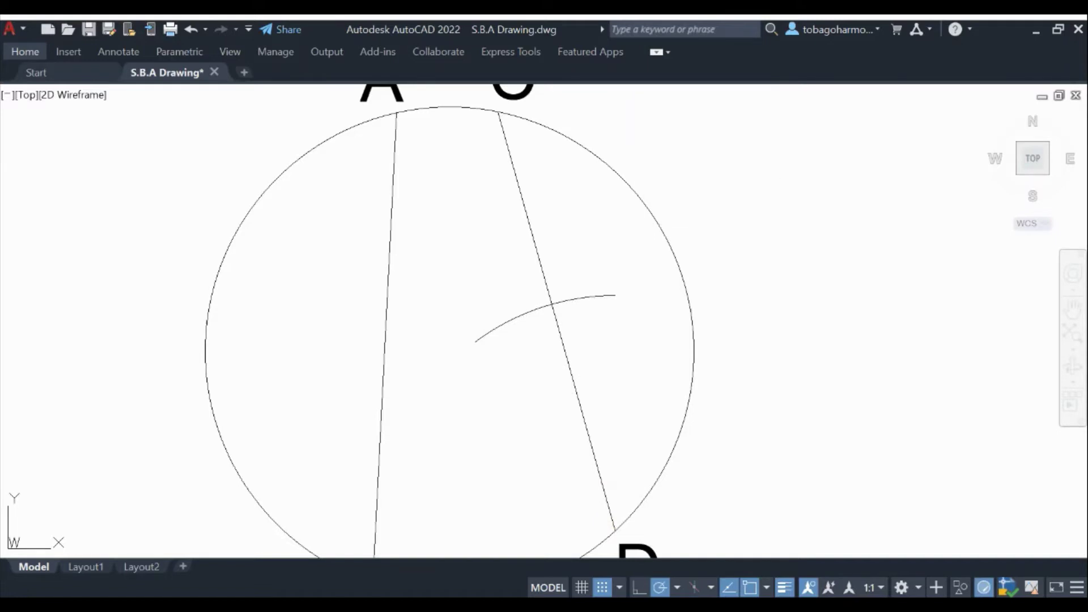
Draw a second radius-150 arc centred on C that crosses the first arc
key("Return")
type("c")
key("Return")
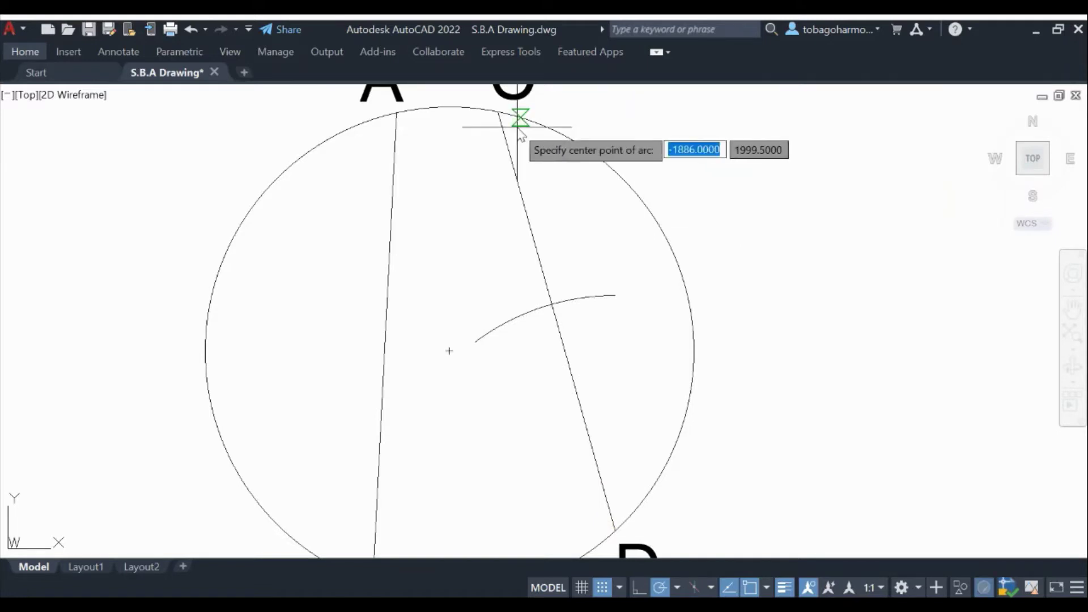
left_click(498, 112)
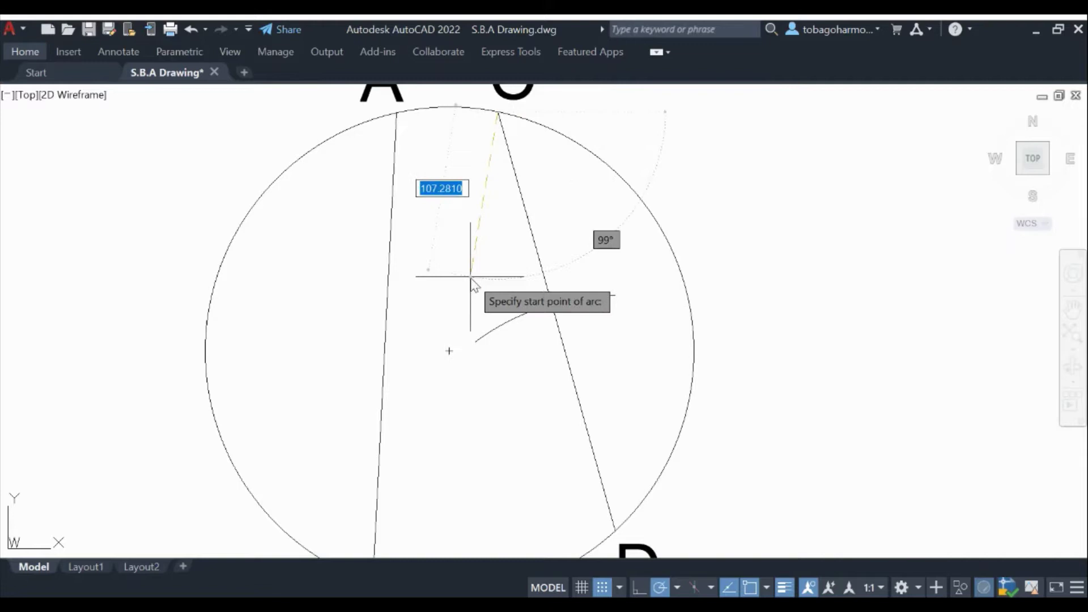
type("150")
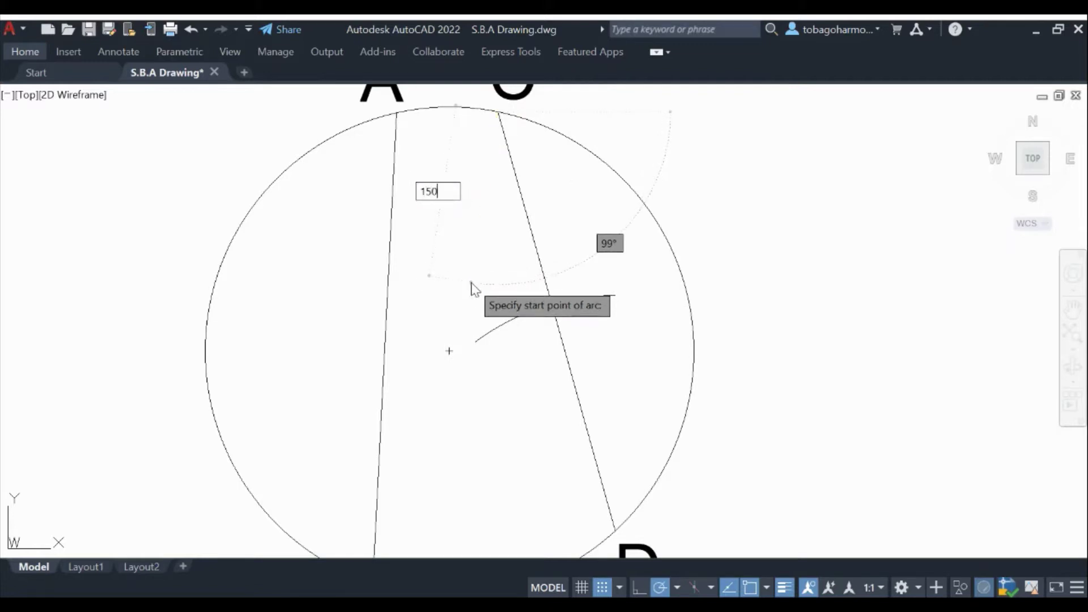
key("Return")
left_click(474, 290)
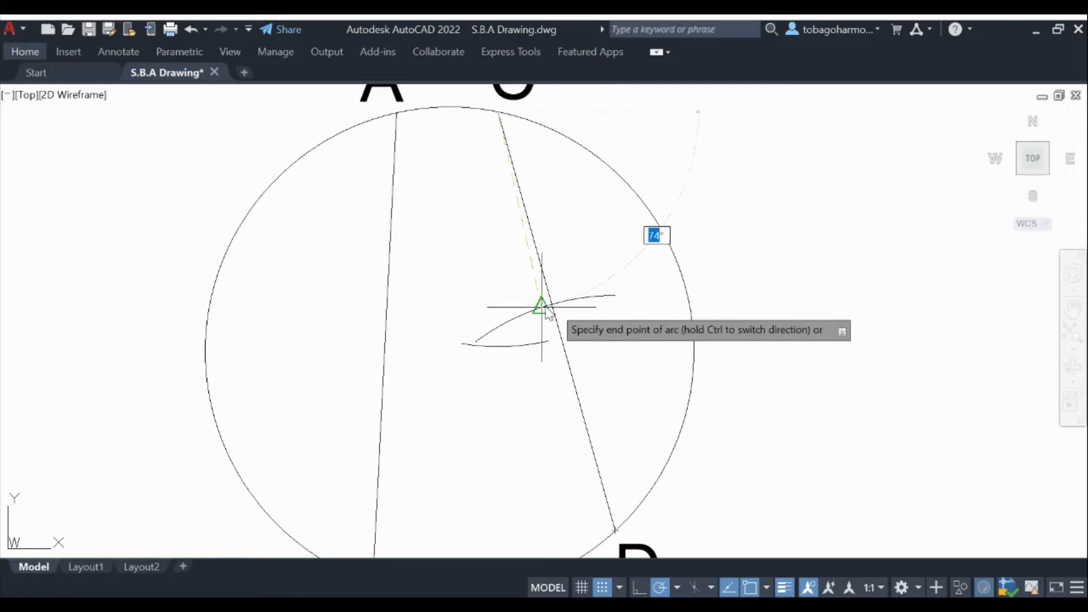
left_click(640, 264)
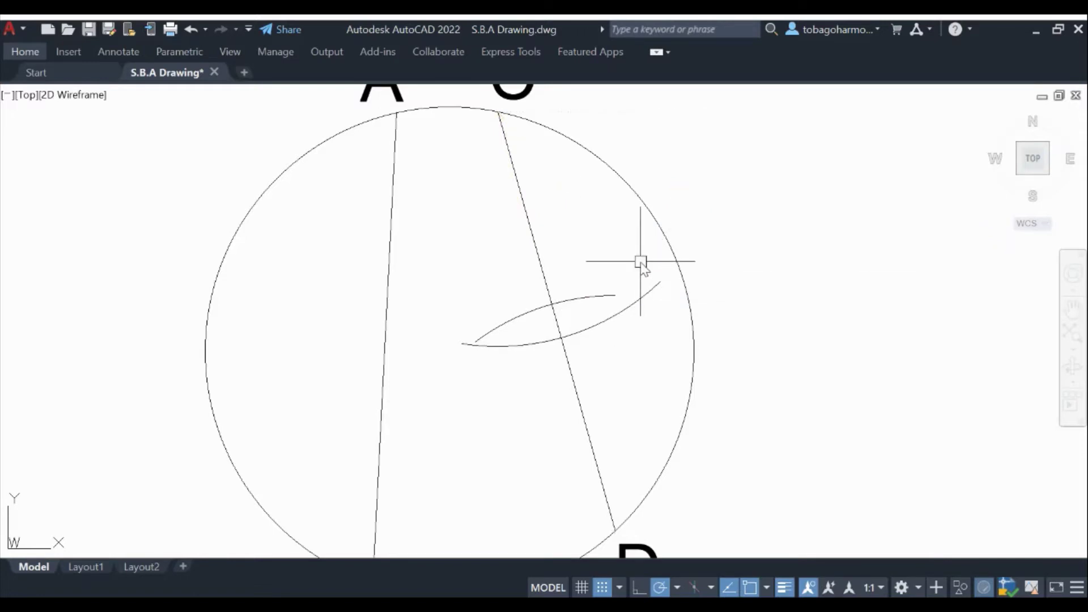
Lengthen both ends of the first arc with its grips to close the lens over CD
scroll(576, 296, "up", 4)
left_click(575, 297)
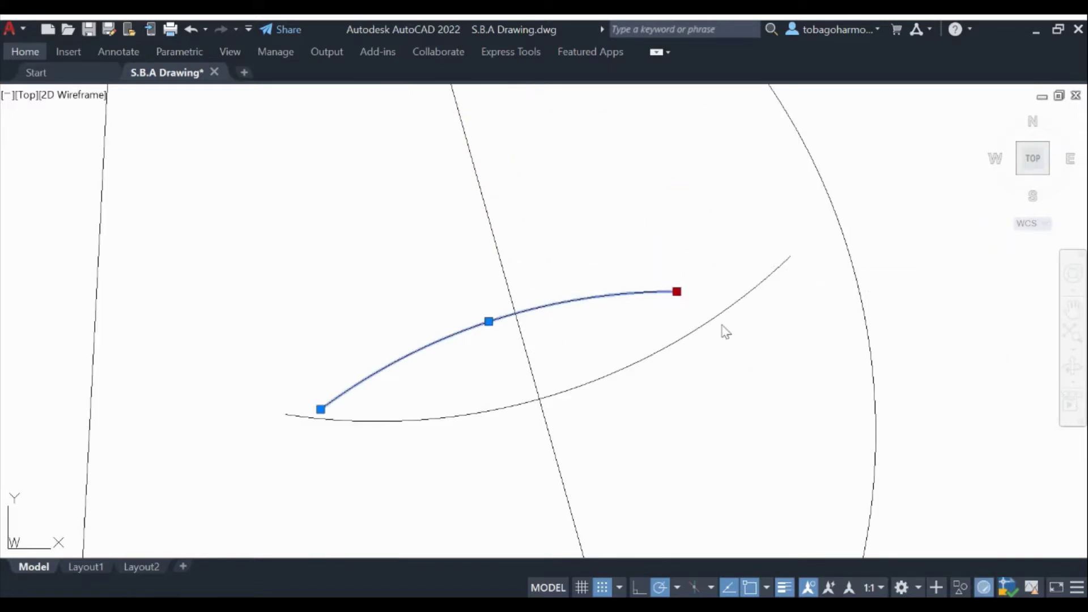
left_click(776, 300)
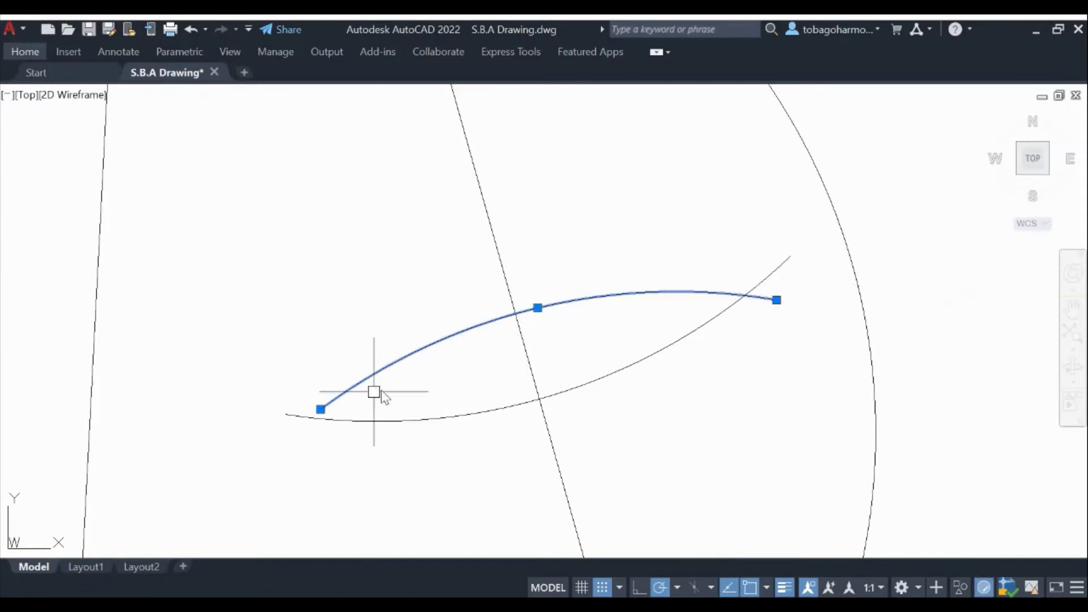
left_click(321, 409)
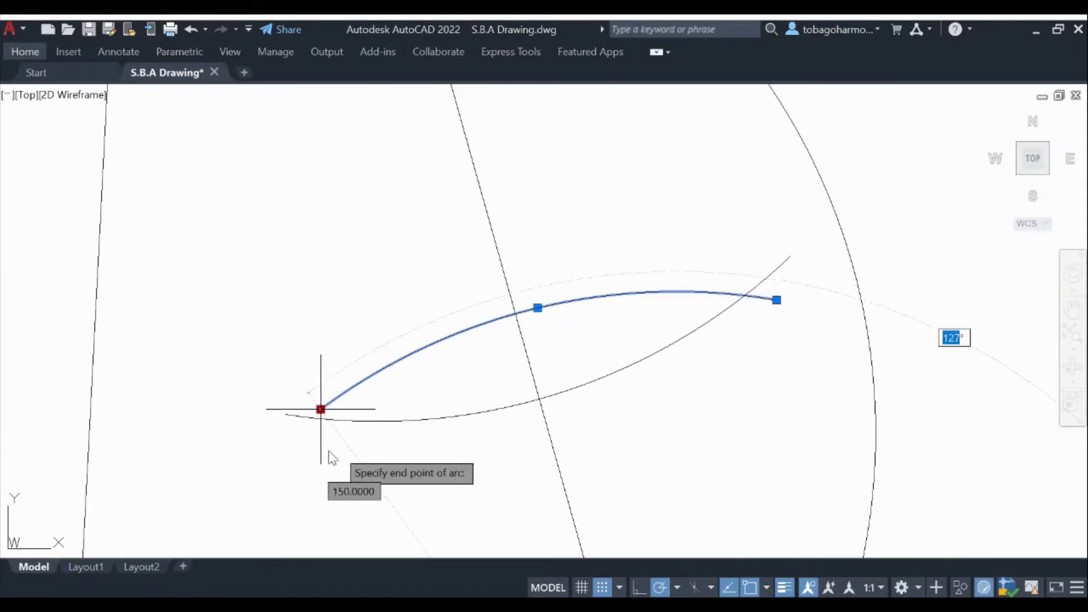
left_click(277, 447)
scroll(330, 316, "down", 4)
key("Escape")
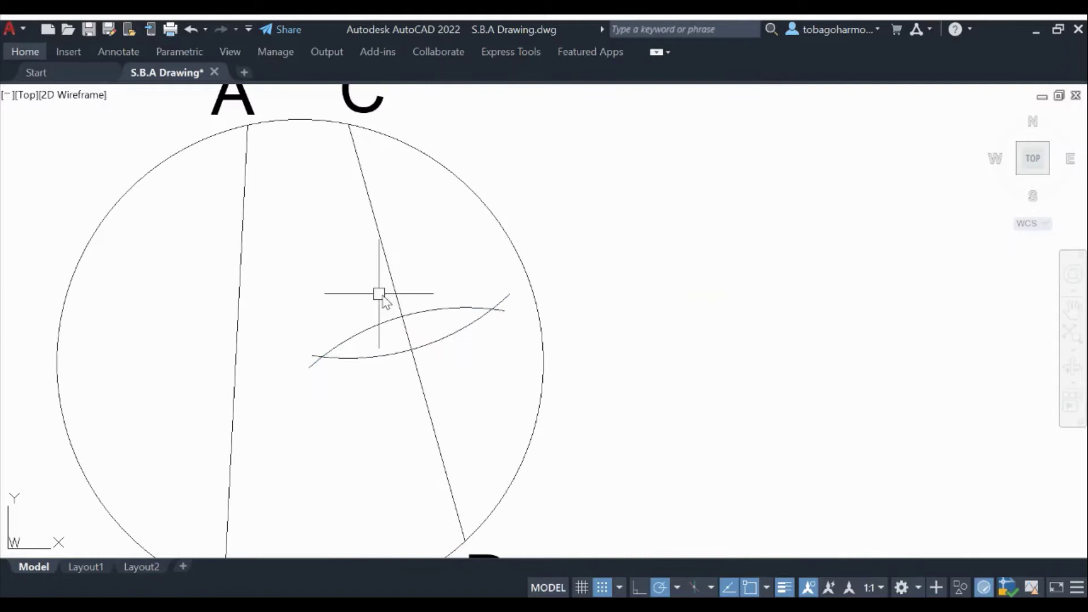
mouse_move(379, 293)
middle_mouse_down()
mouse_move(435, 260)
mouse_move(499, 250)
middle_mouse_up()
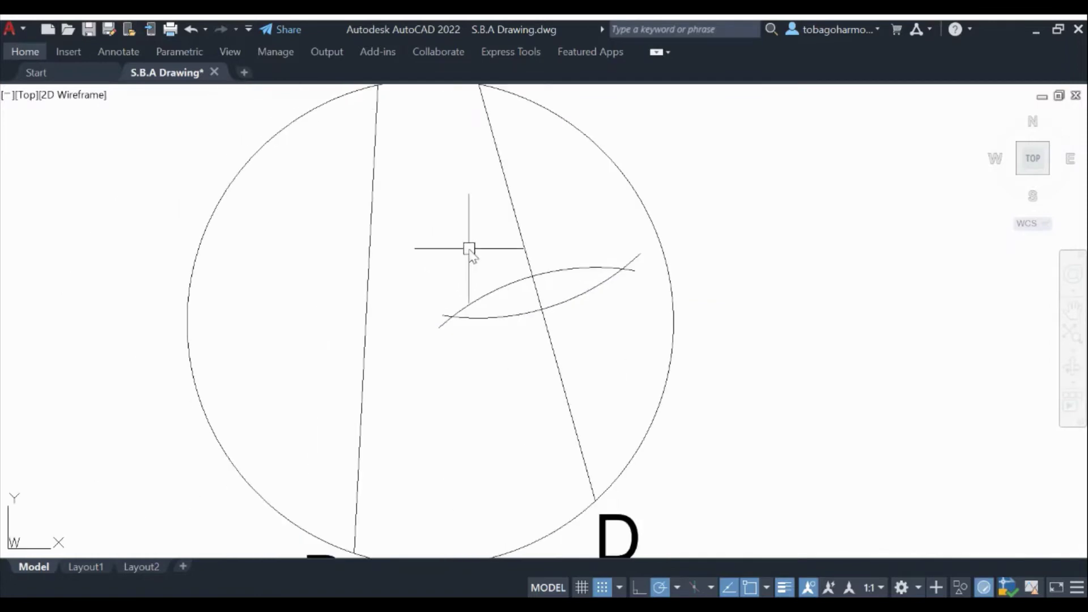
mouse_move(427, 183)
middle_mouse_down()
mouse_move(438, 204)
mouse_move(473, 187)
middle_mouse_up()
Check chord AB, then draw an arc centred on B with radius 160 across chord AB
left_click(423, 191)
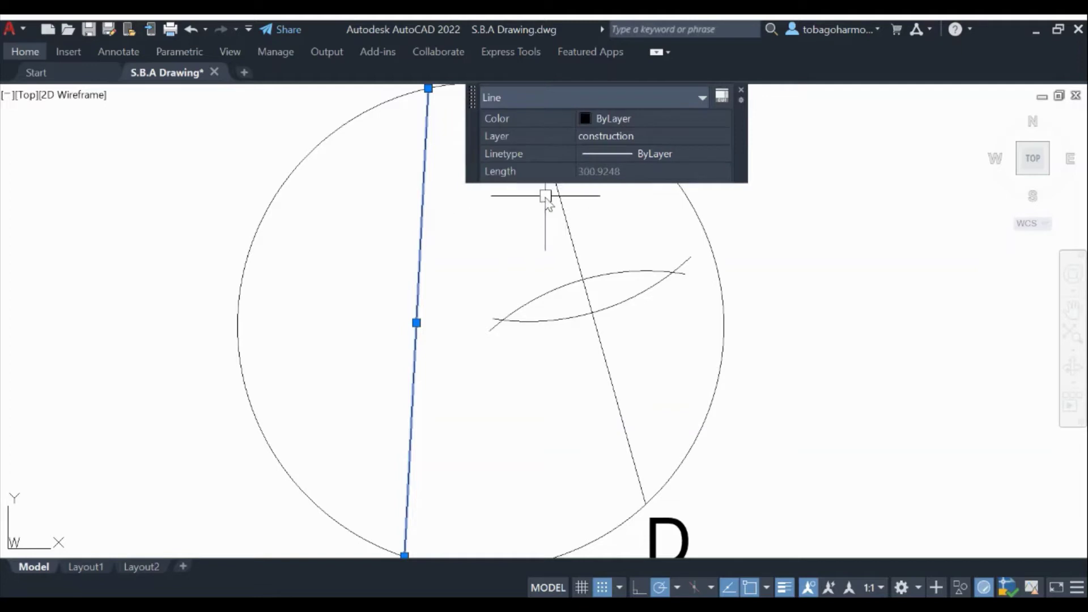
key("Escape")
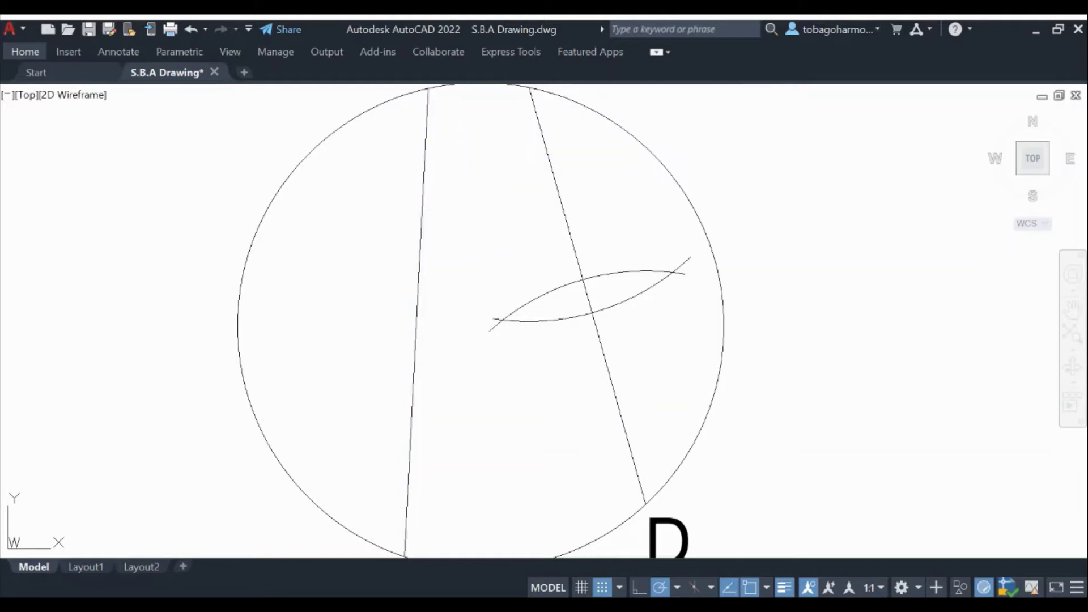
right_click(680, 224)
left_click(705, 253)
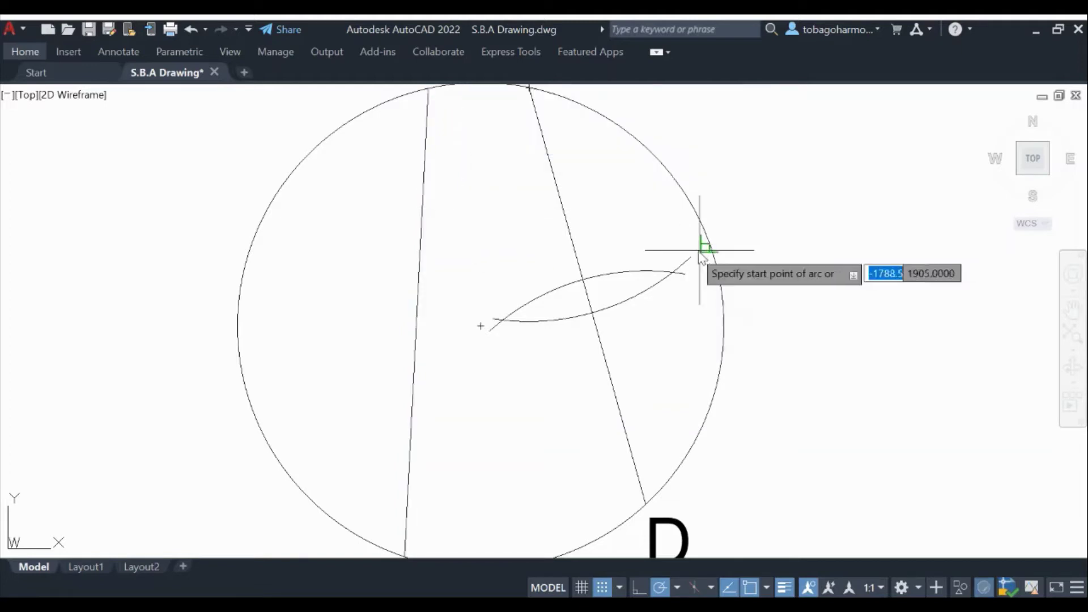
type("c")
key("Return")
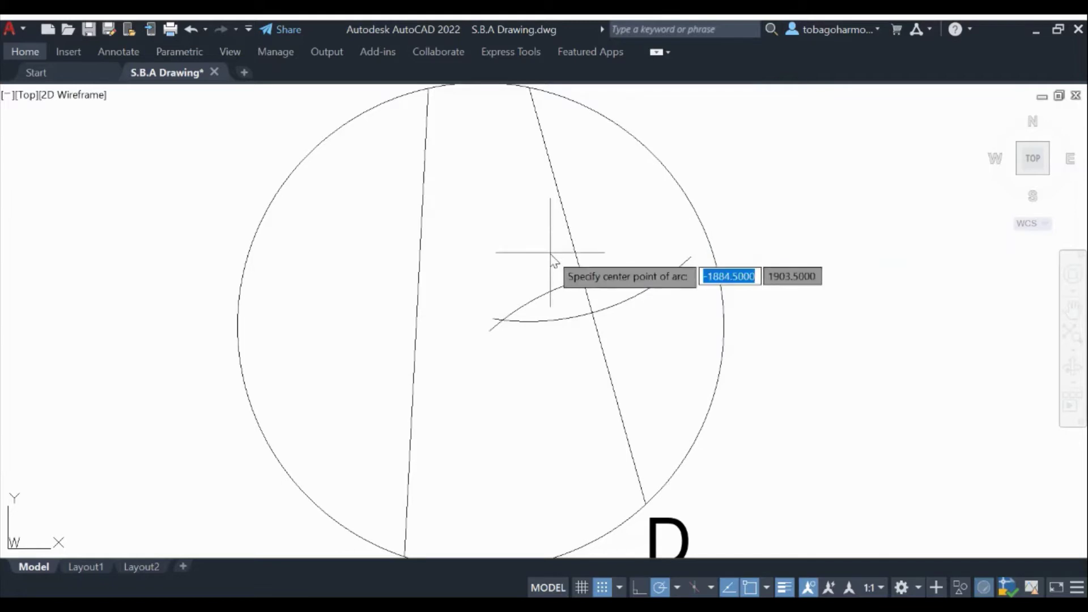
scroll(552, 261, "down", 5)
scroll(505, 381, "up", 4)
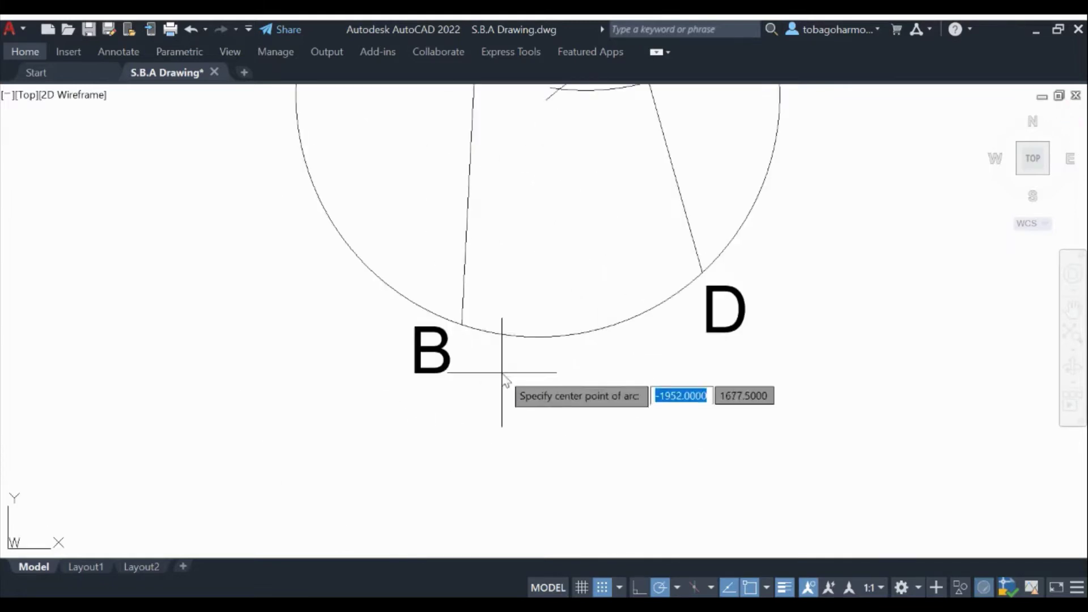
left_click(459, 324)
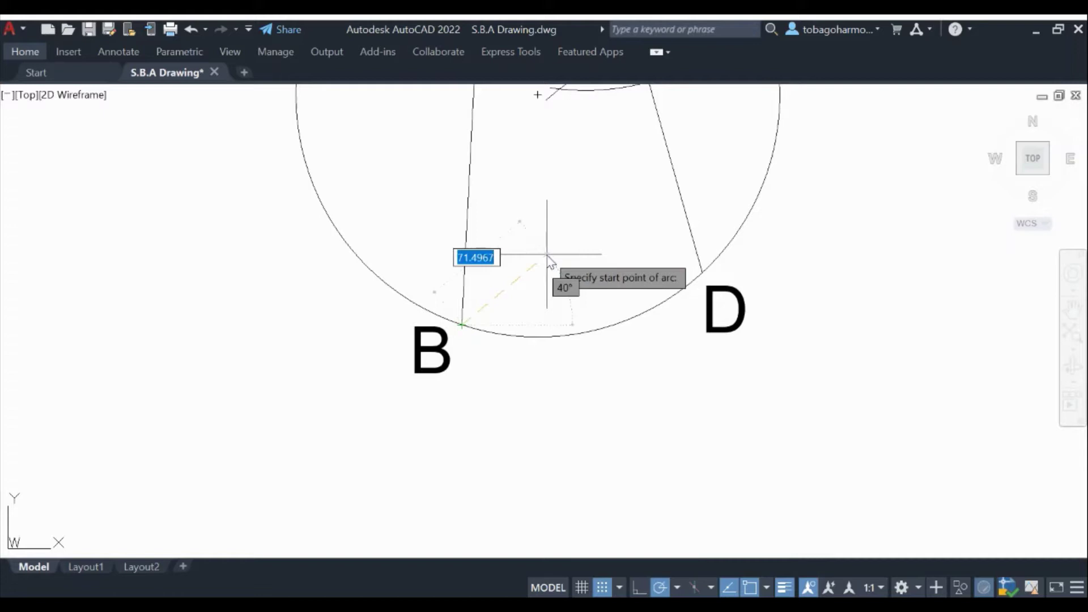
type("160")
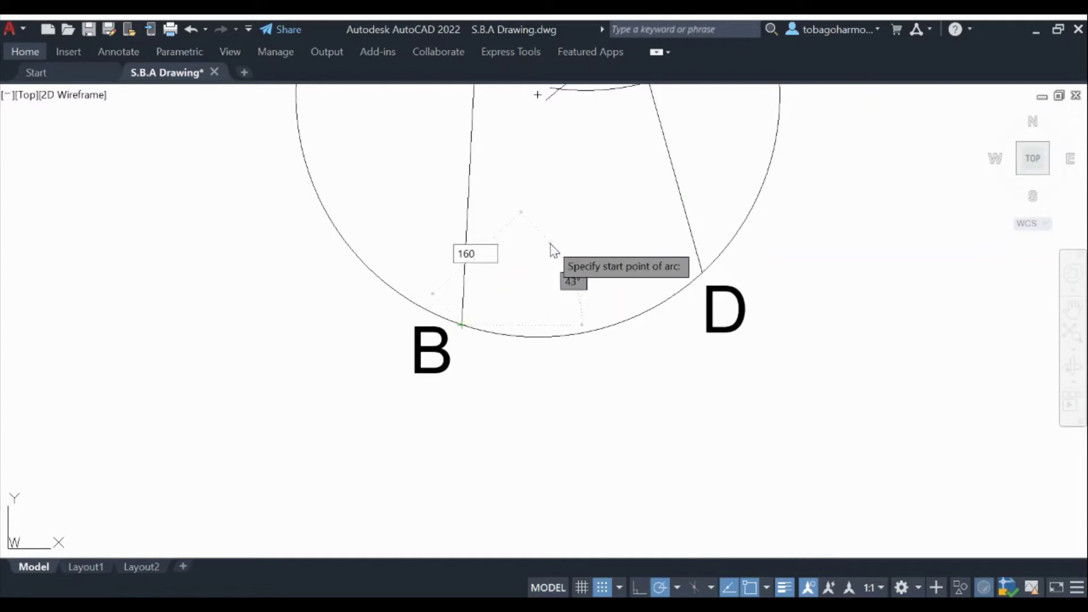
key("Return")
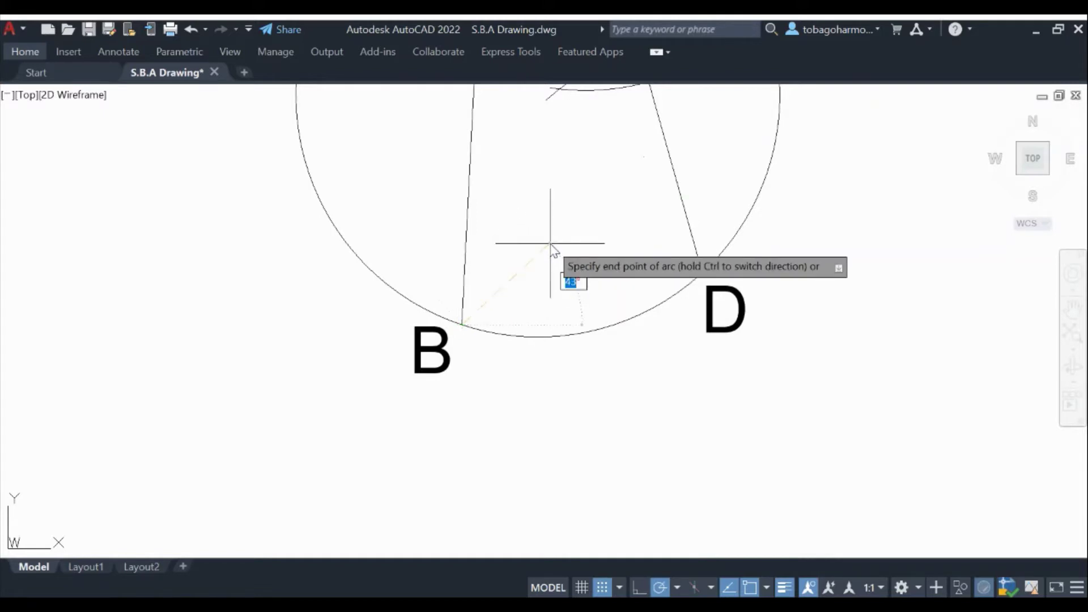
scroll(551, 245, "down", 3)
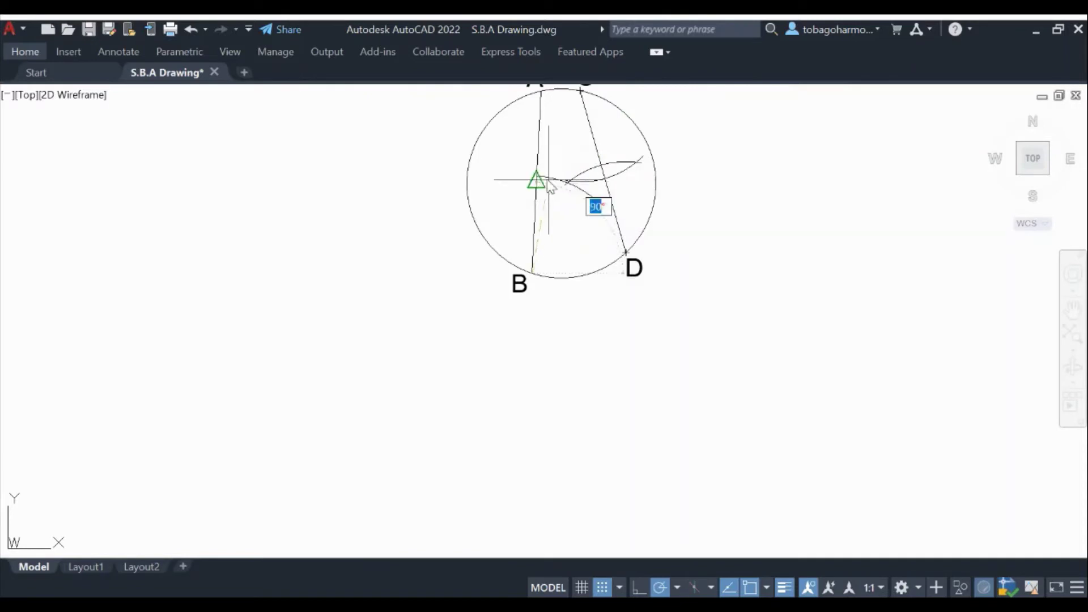
left_click(484, 188)
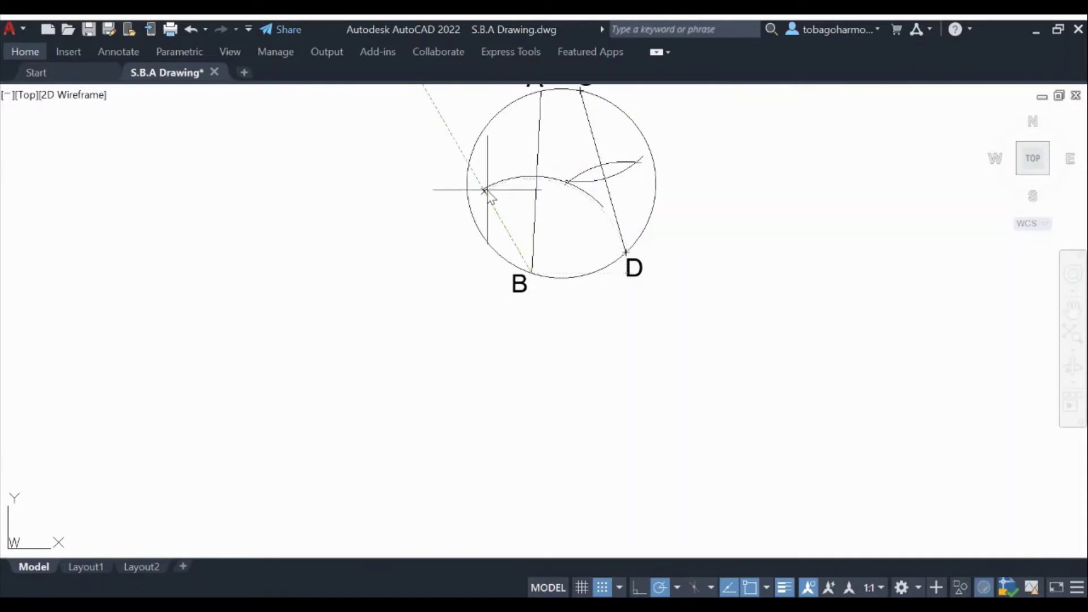
middle_click_drag(533, 144, 510, 230)
scroll(499, 208, "up", 3)
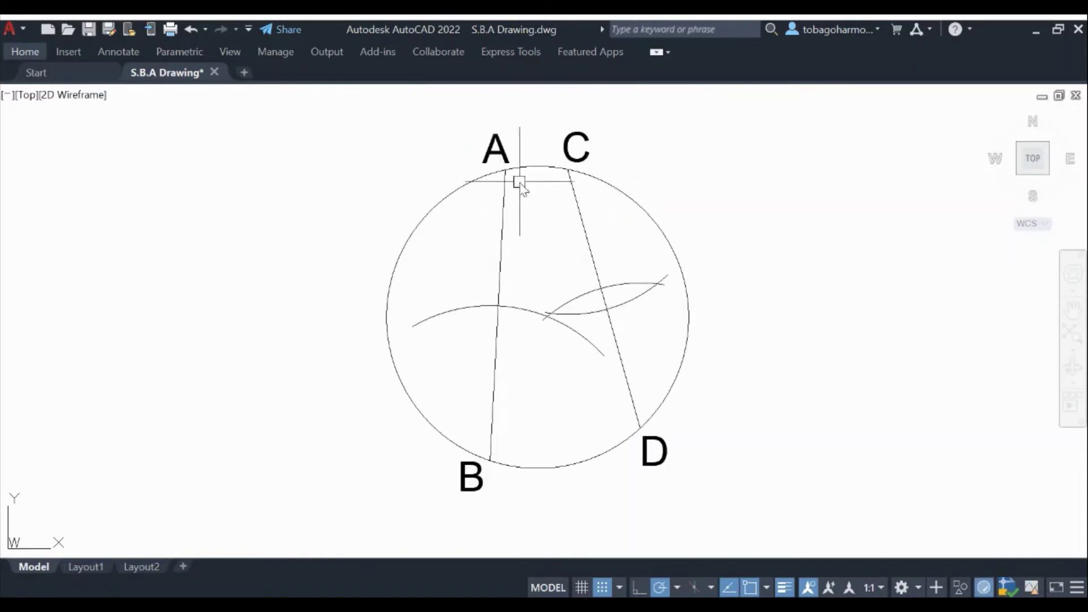
Draw a radius-160 arc centred on A that crosses the B arc at two points
key("Return")
type("c")
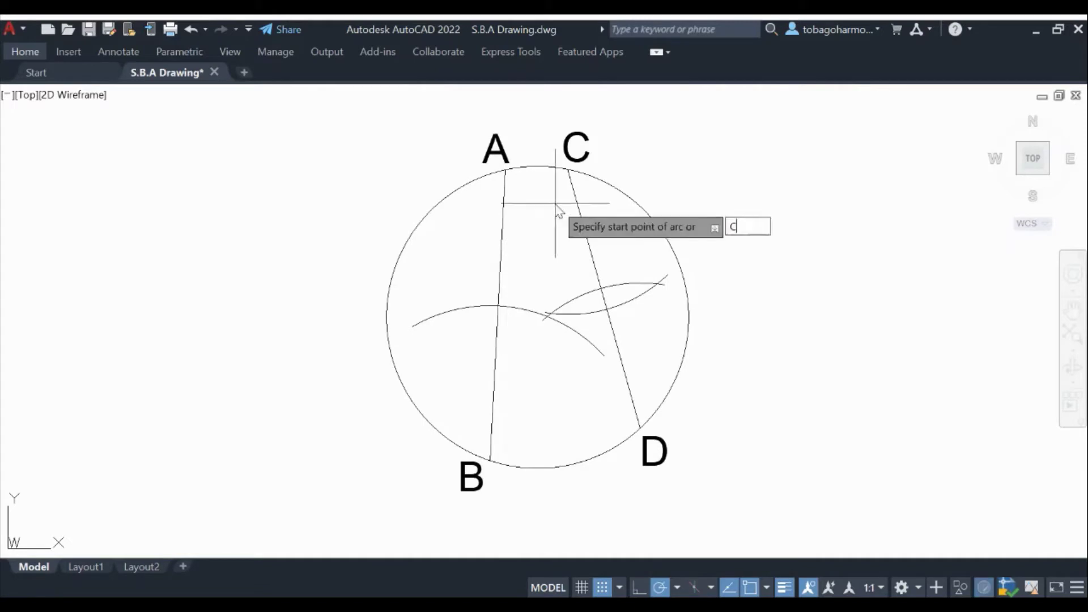
key("Return")
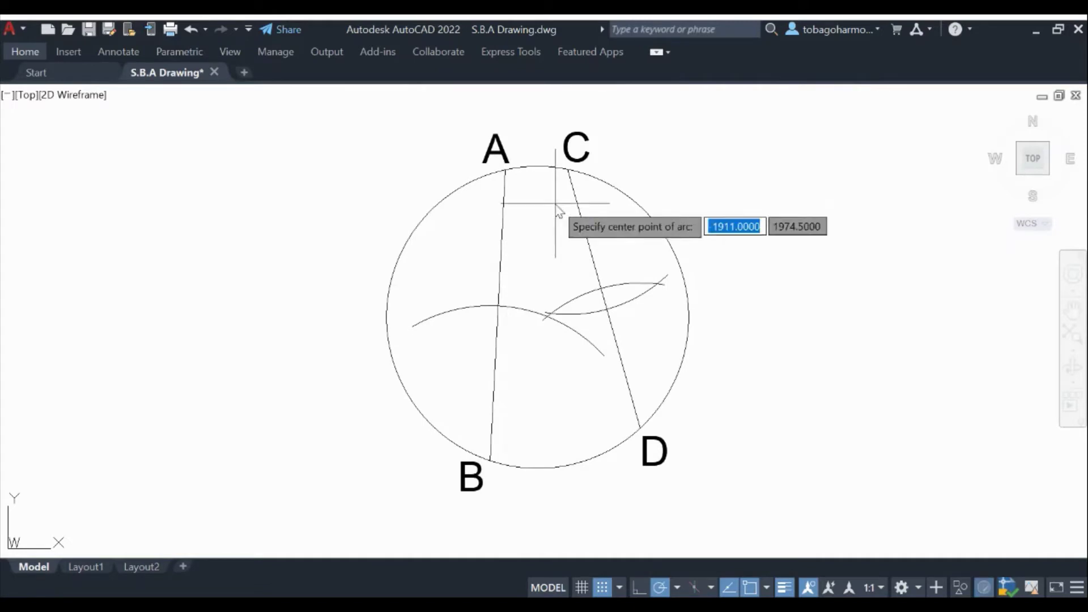
left_click(505, 170)
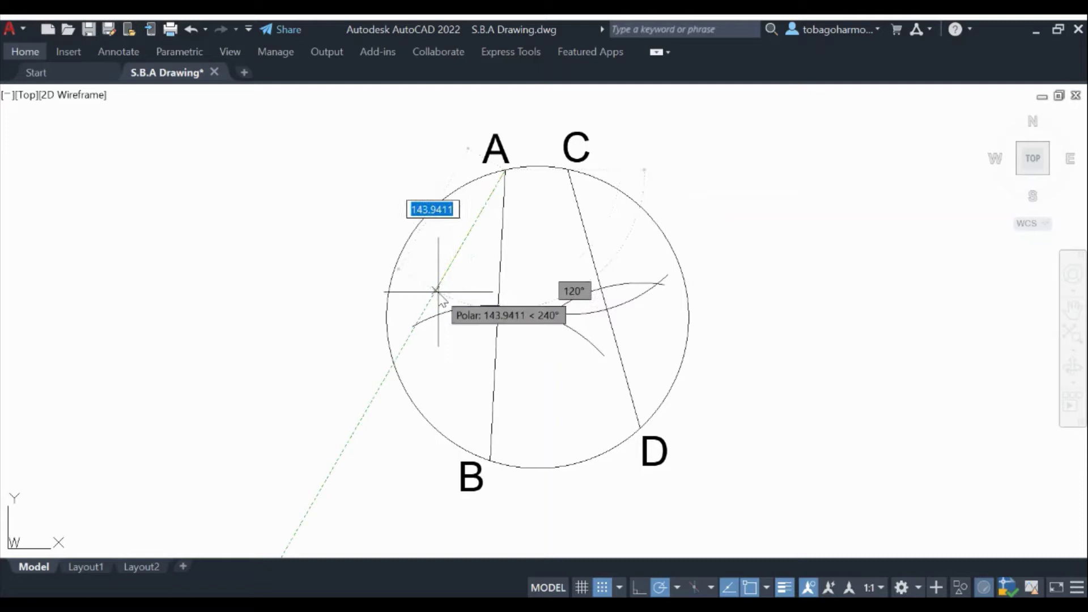
type("16")
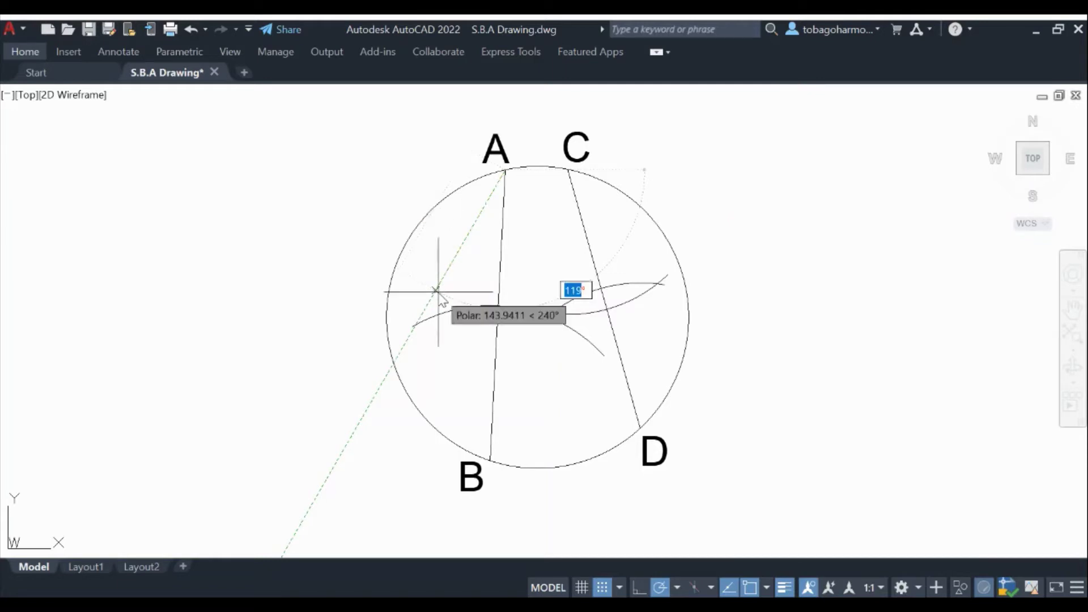
left_click(433, 294)
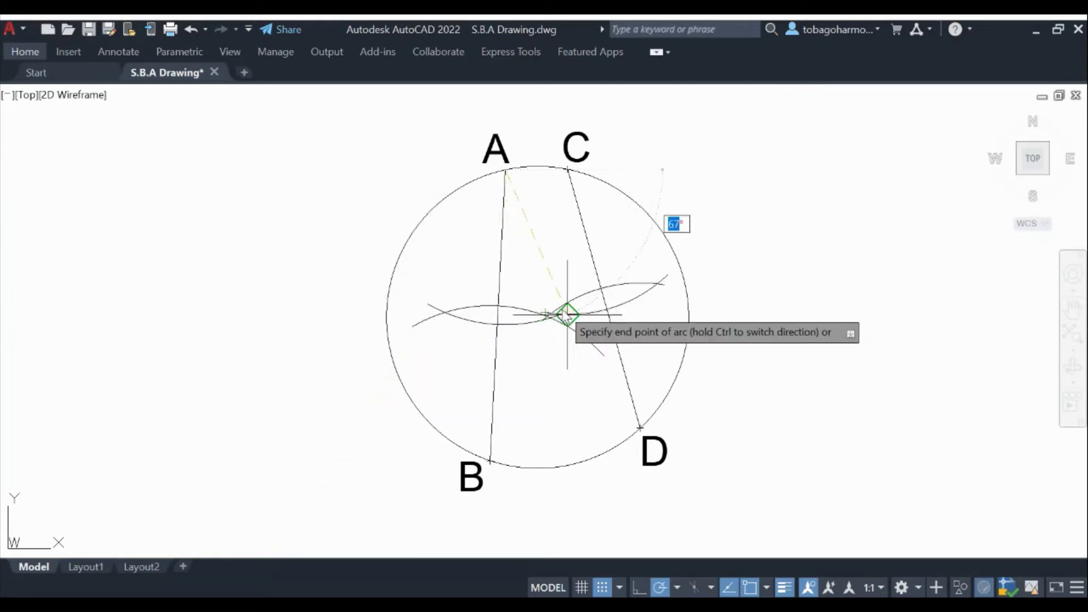
scroll(564, 312, "up", 5)
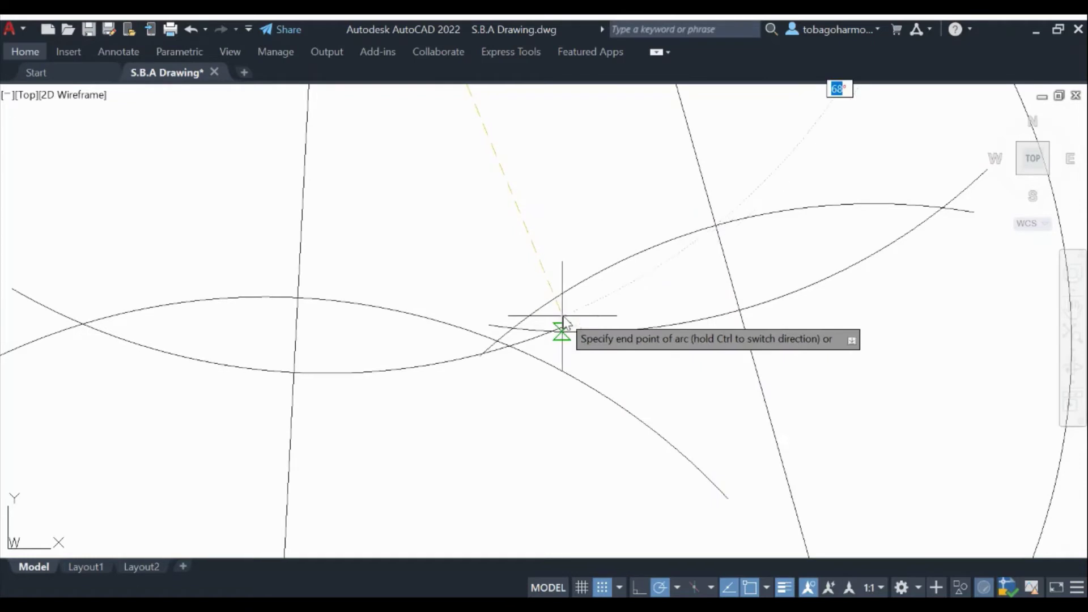
scroll(562, 319, "up", 2)
left_click(565, 319)
scroll(607, 285, "down", 3)
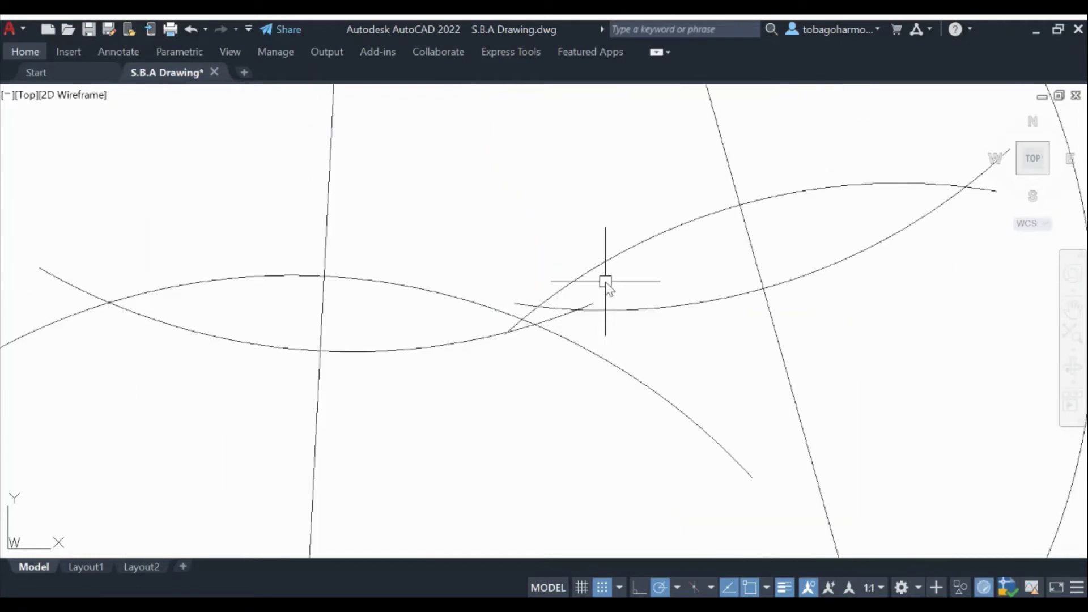
scroll(581, 269, "down", 3)
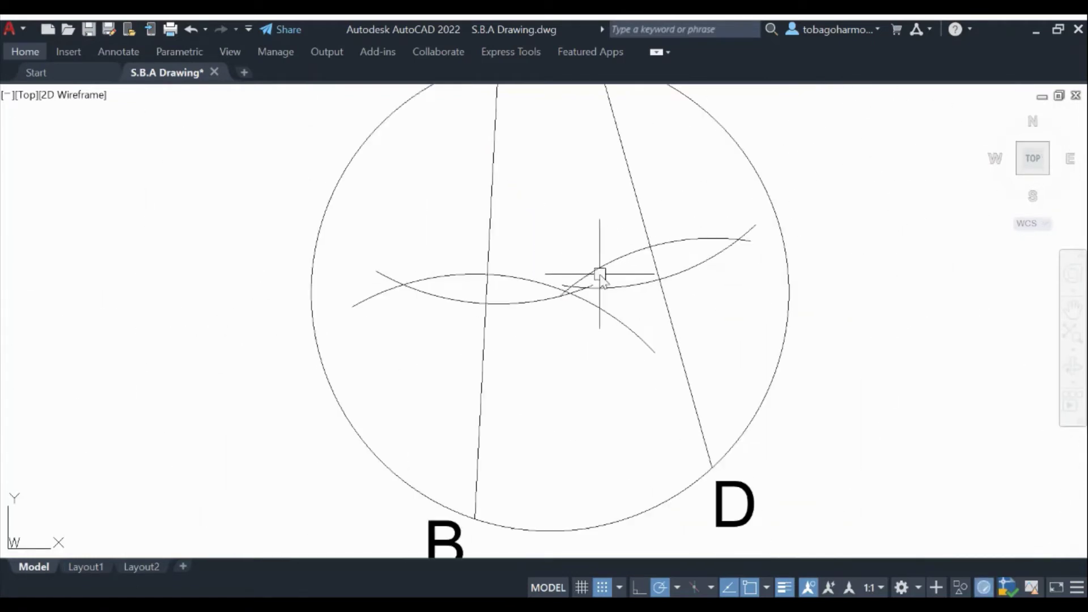
scroll(601, 273, "down", 3)
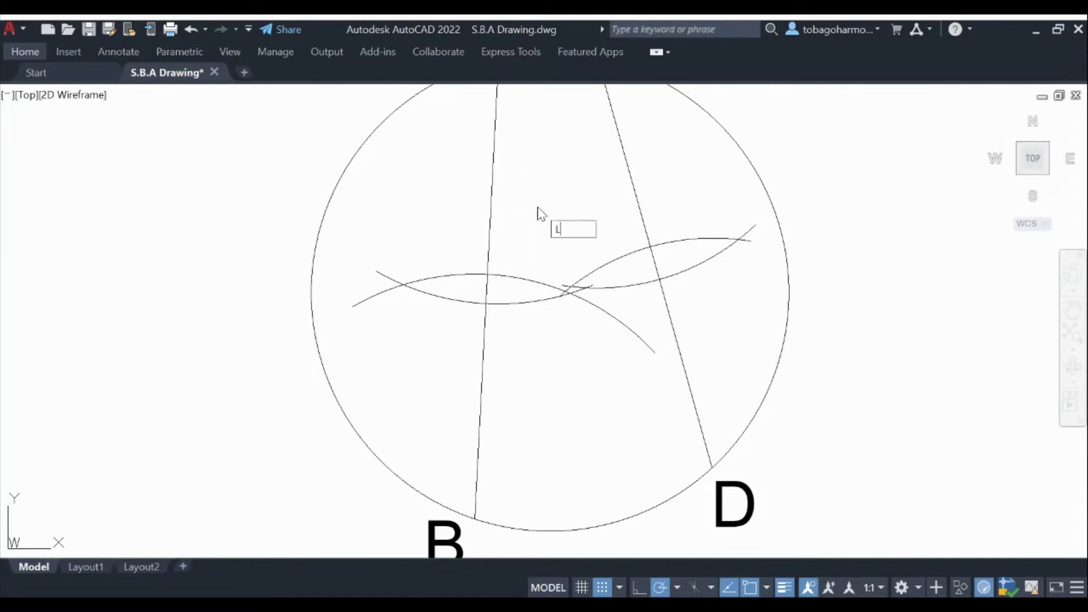
Draw a line joining the two crossing points of the left arc pair
type("l")
key("Return")
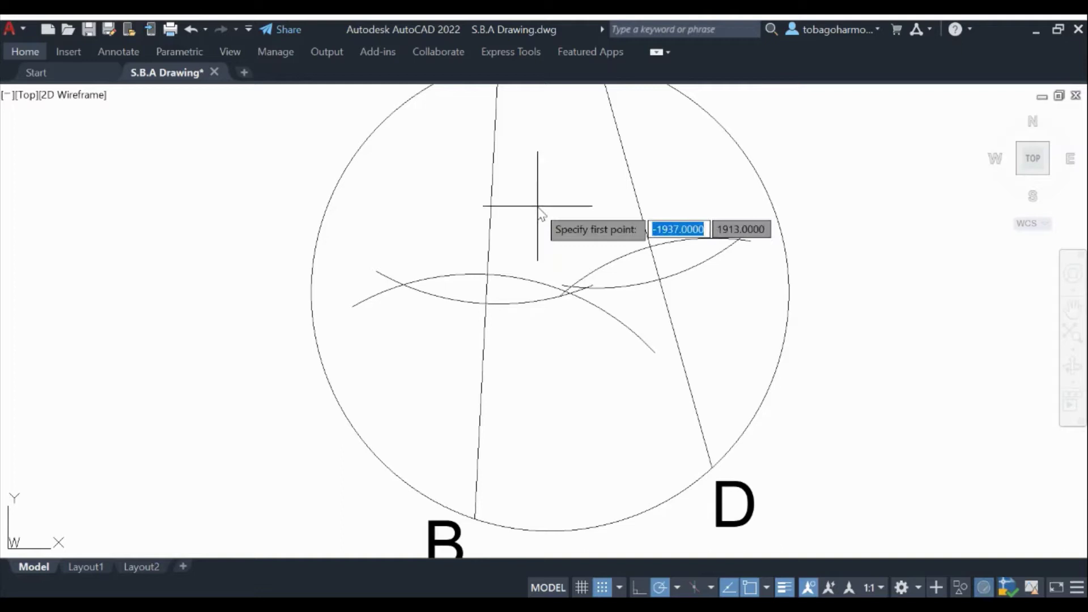
scroll(482, 292, "up", 4)
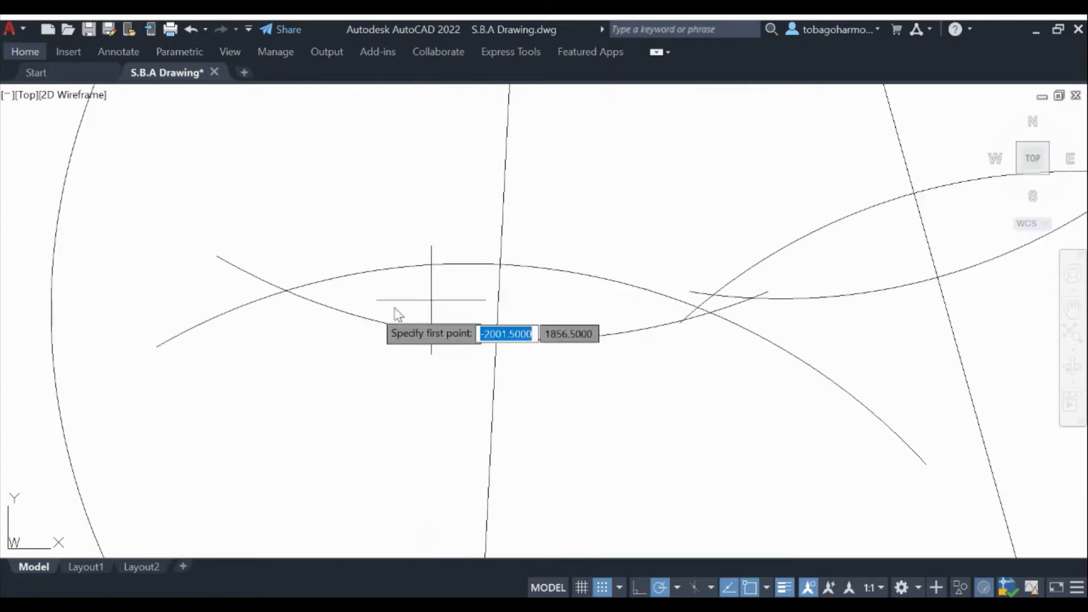
left_click(286, 291)
scroll(623, 320, "up", 2)
scroll(623, 334, "up", 3)
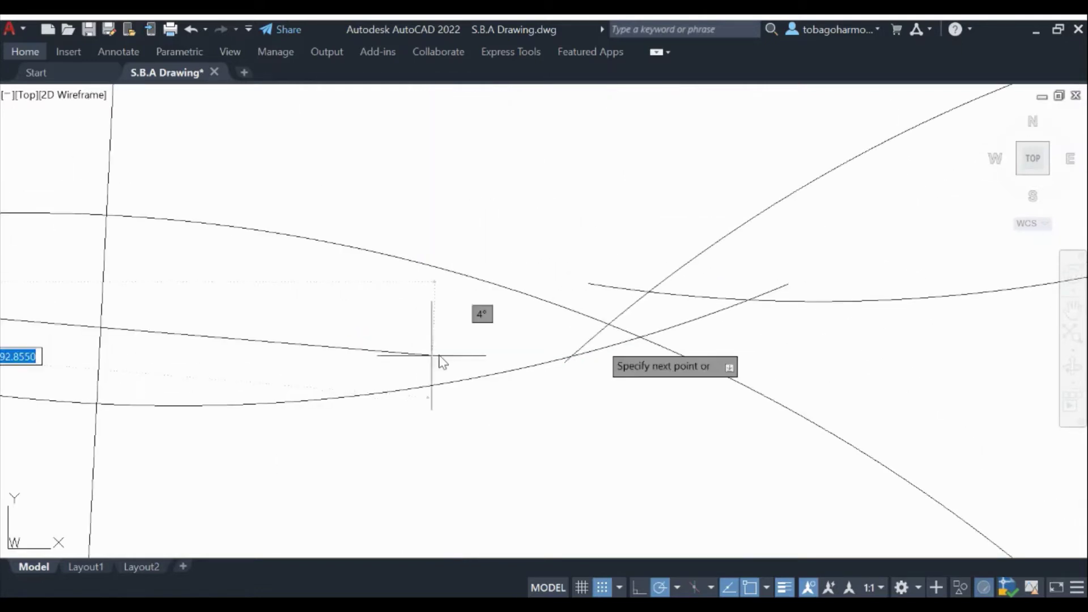
left_click(640, 337)
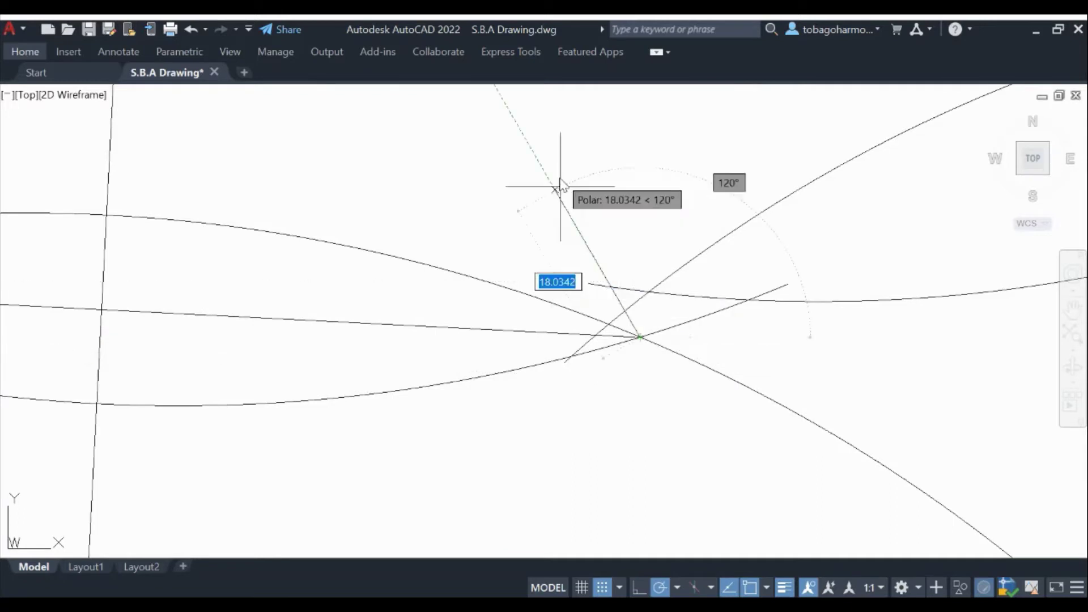
key("Escape")
scroll(581, 185, "down", 5)
middle_click_drag(486, 234, 331, 372)
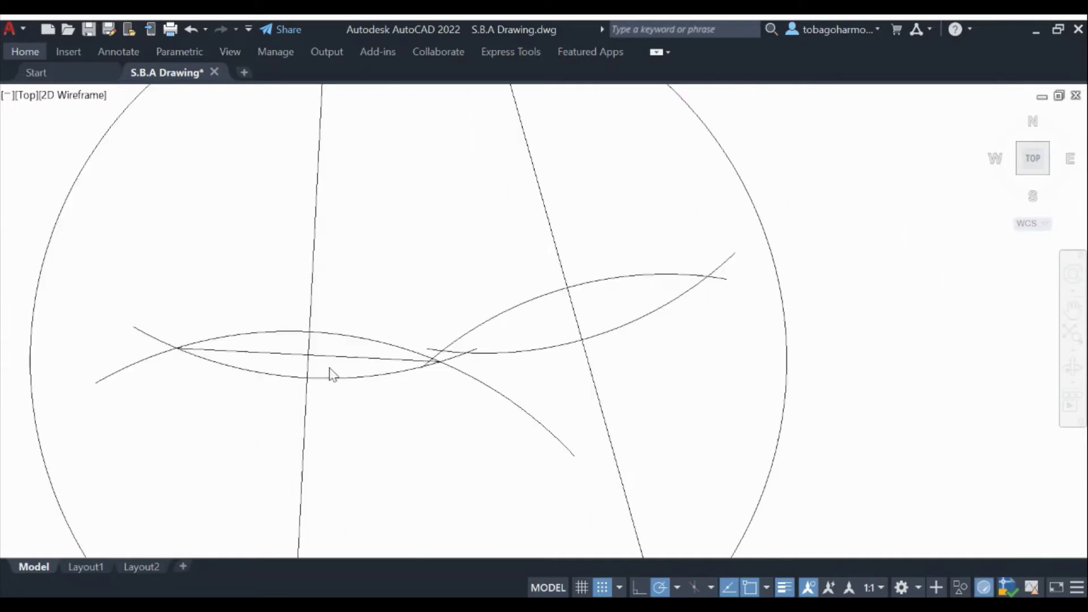
Draw a second line joining the two crossing points of the right arc pair
key("space")
scroll(699, 274, "up", 3)
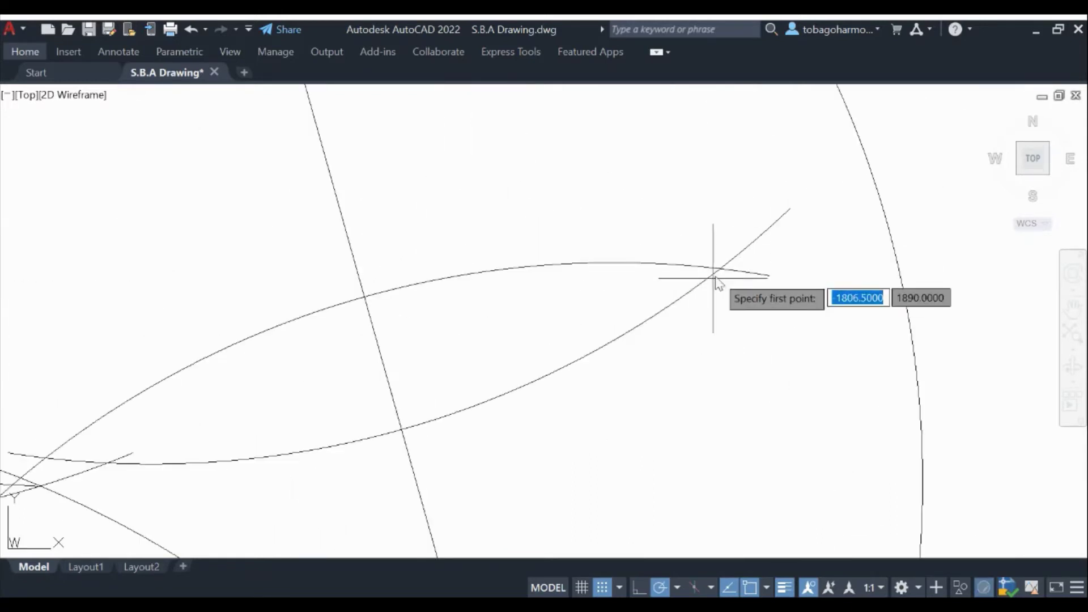
left_click(718, 269)
middle_click_drag(318, 393, 532, 287)
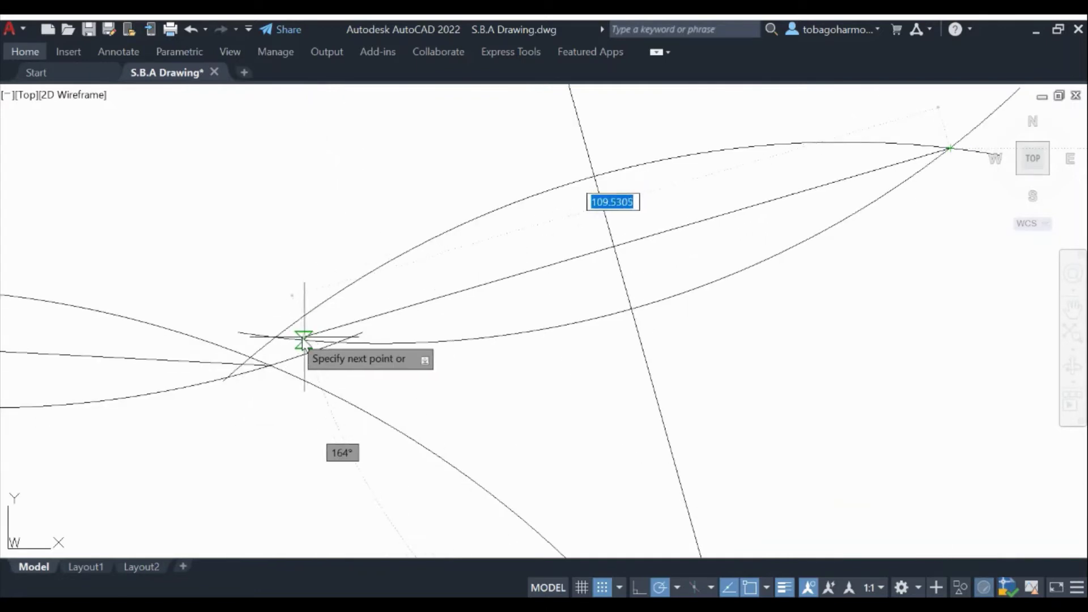
scroll(286, 340, "up", 2)
left_click(279, 343)
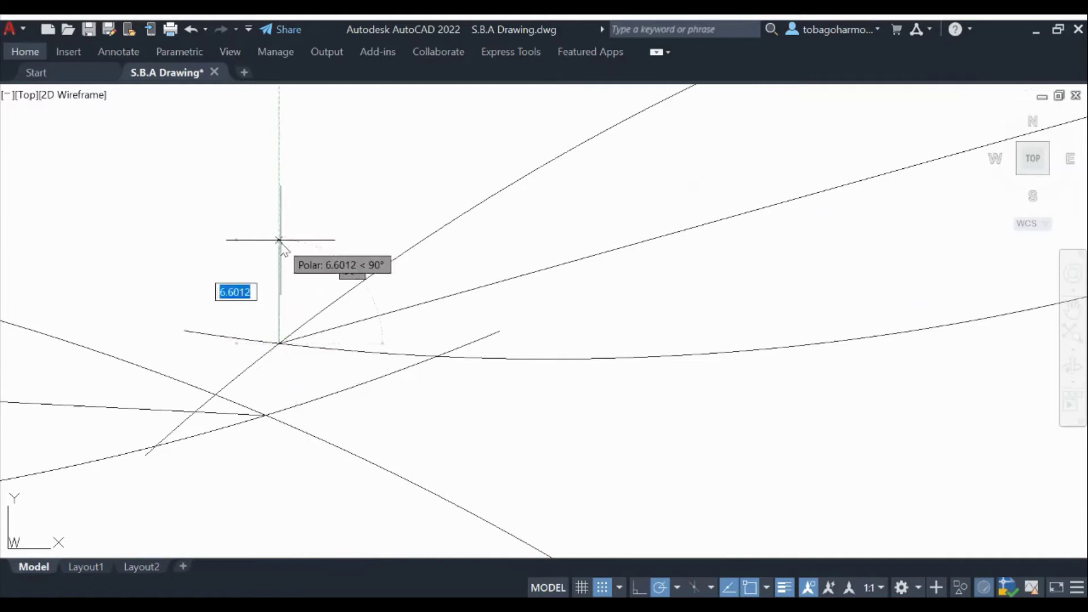
key("space")
scroll(281, 242, "down", 3)
scroll(451, 227, "down", 3)
scroll(466, 286, "up", 4)
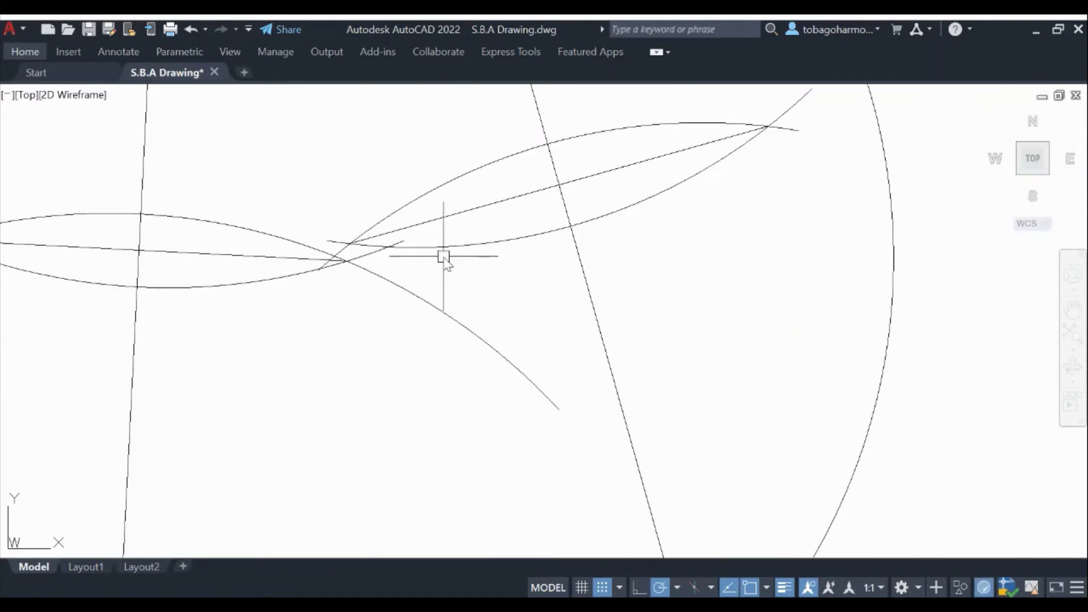
Select the bisectors of chords CD and AB
left_click(418, 225)
scroll(418, 226, "down", 3)
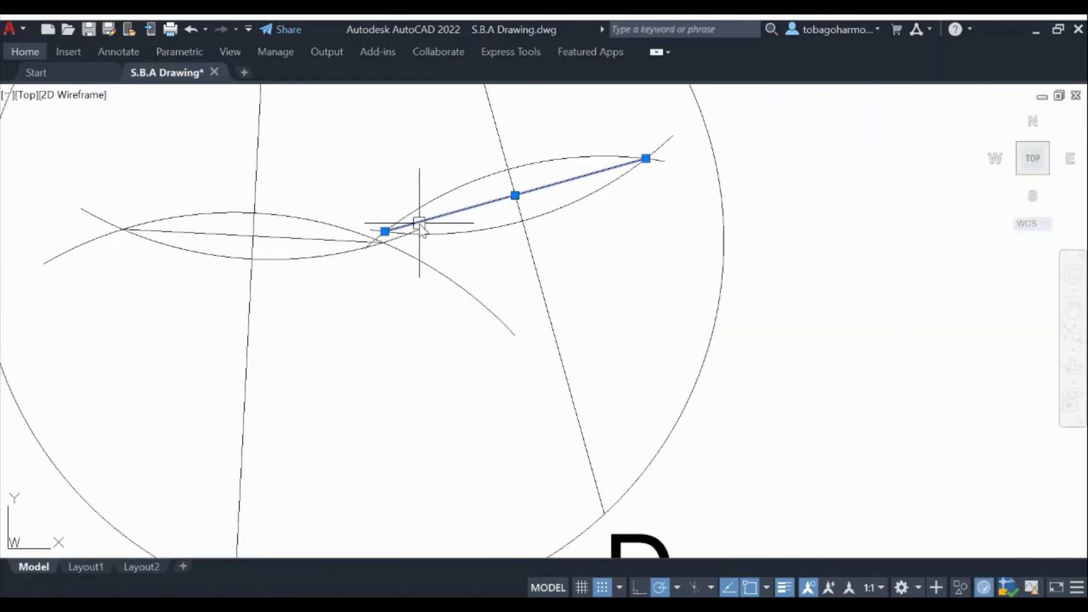
left_click(281, 240)
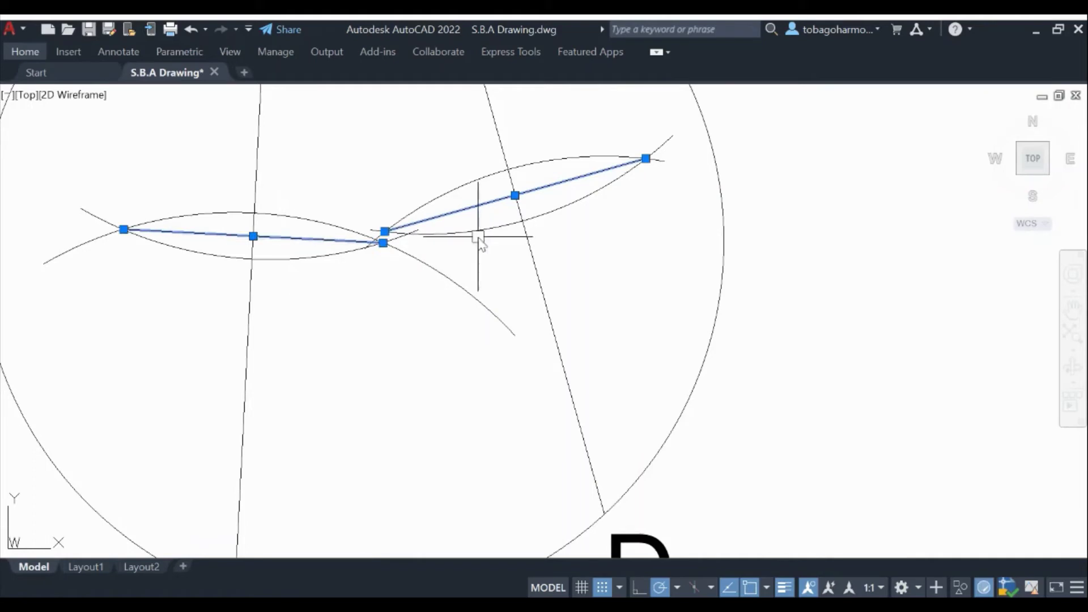
Stretch the CD bisector's left end past the AB bisector so the lines intersect
key("Escape")
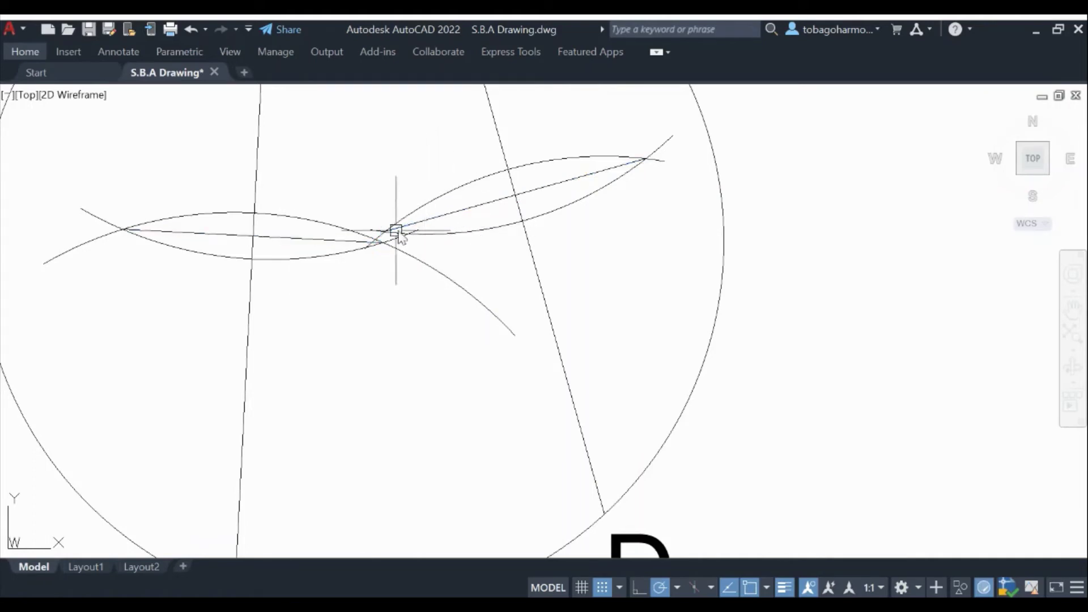
scroll(422, 227, "up", 4)
left_click(427, 212)
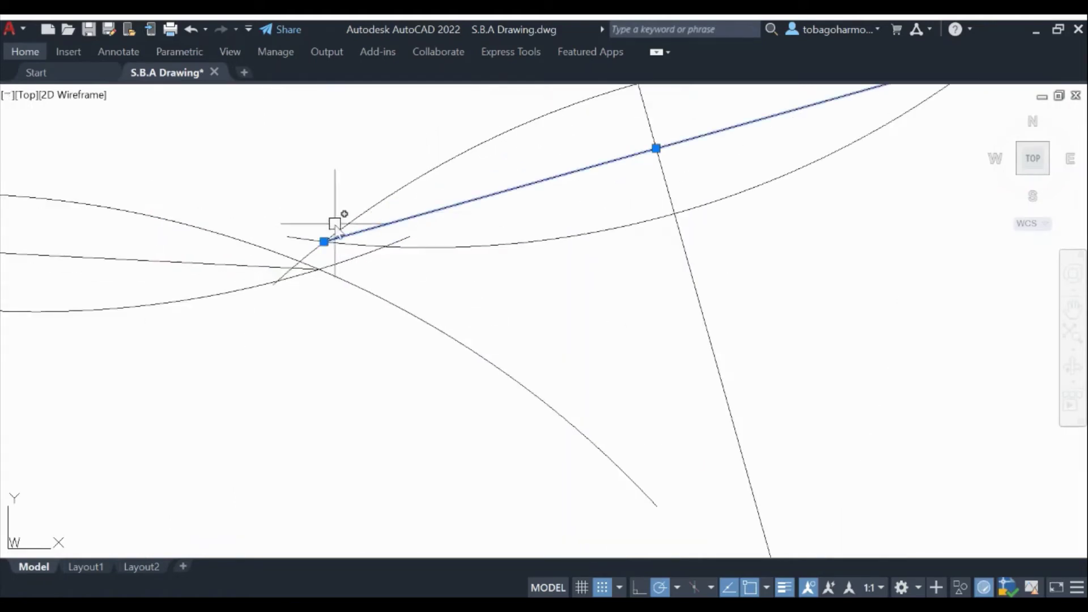
left_click(323, 242)
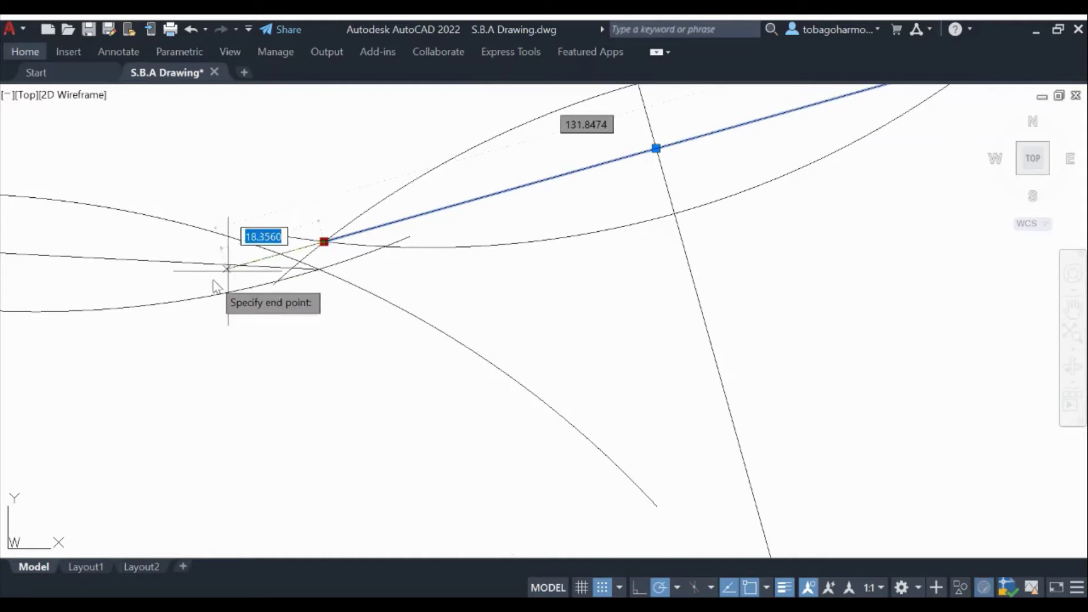
left_click(182, 283)
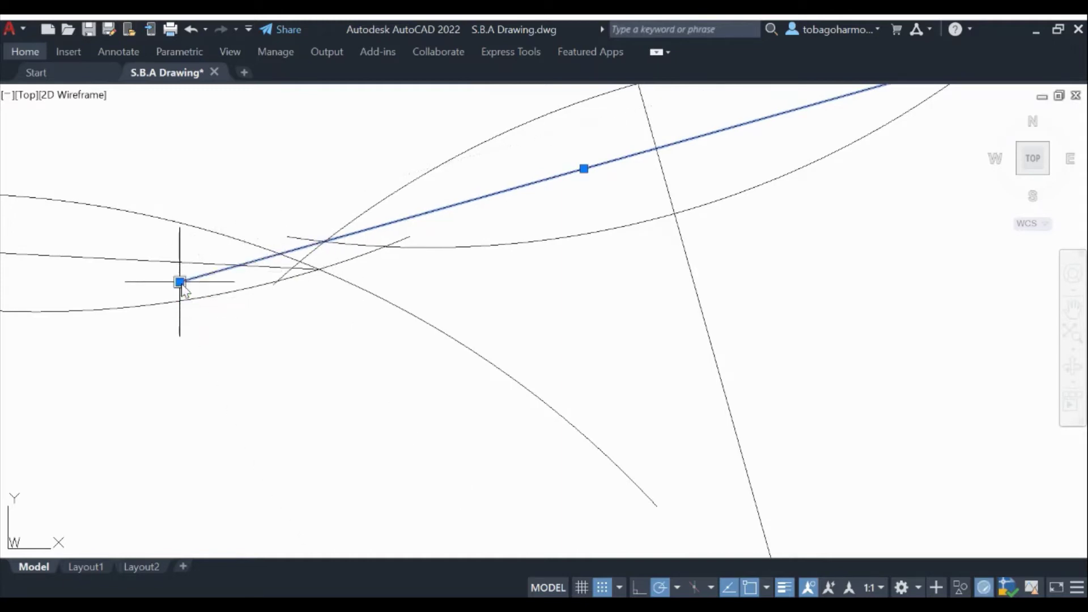
key("Escape")
scroll(245, 273, "up", 2)
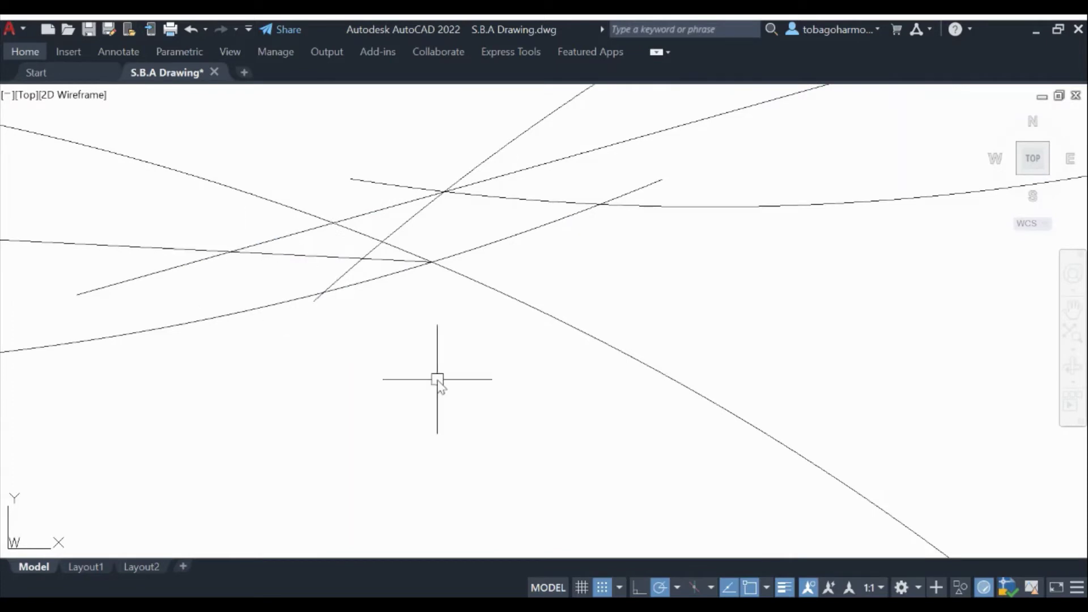
Add a text label '0' with height 30 and rotation 0 near the bisectors' crossing
key("Return")
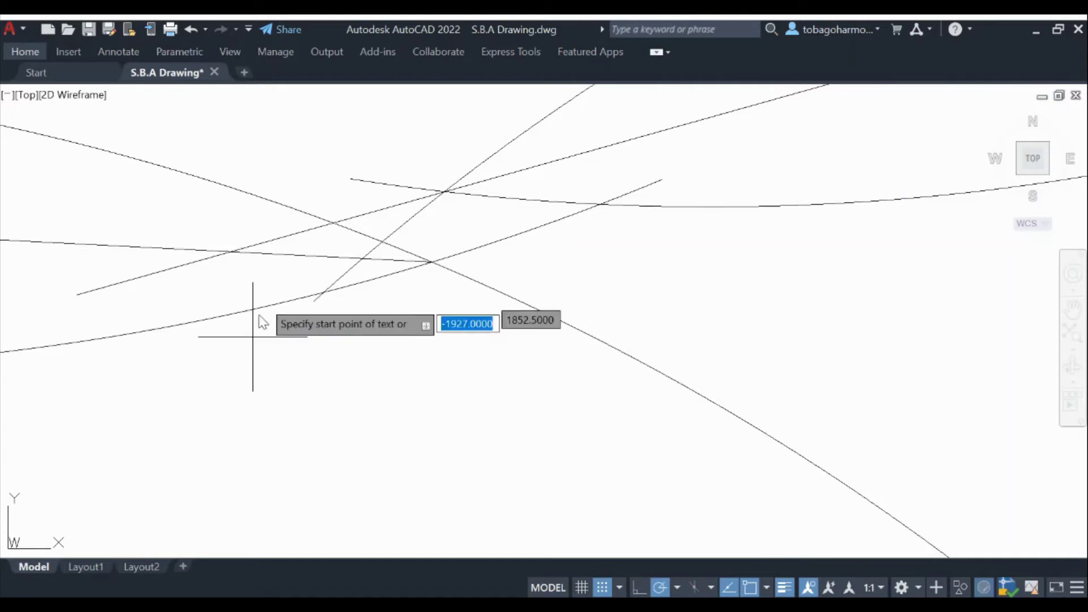
scroll(250, 287, "down", 3)
scroll(242, 295, "down", 2)
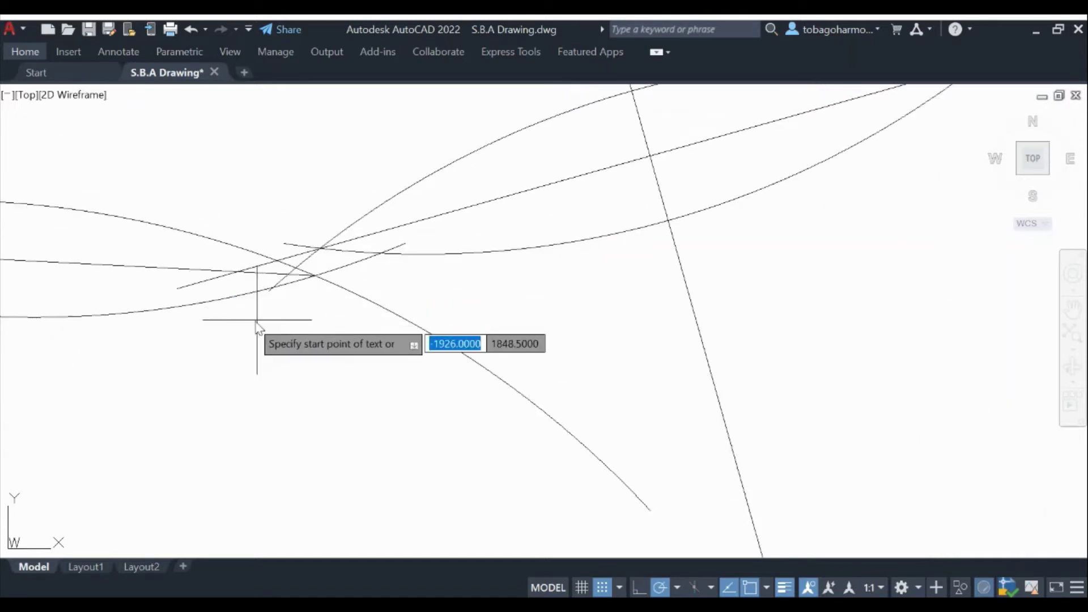
left_click(231, 319)
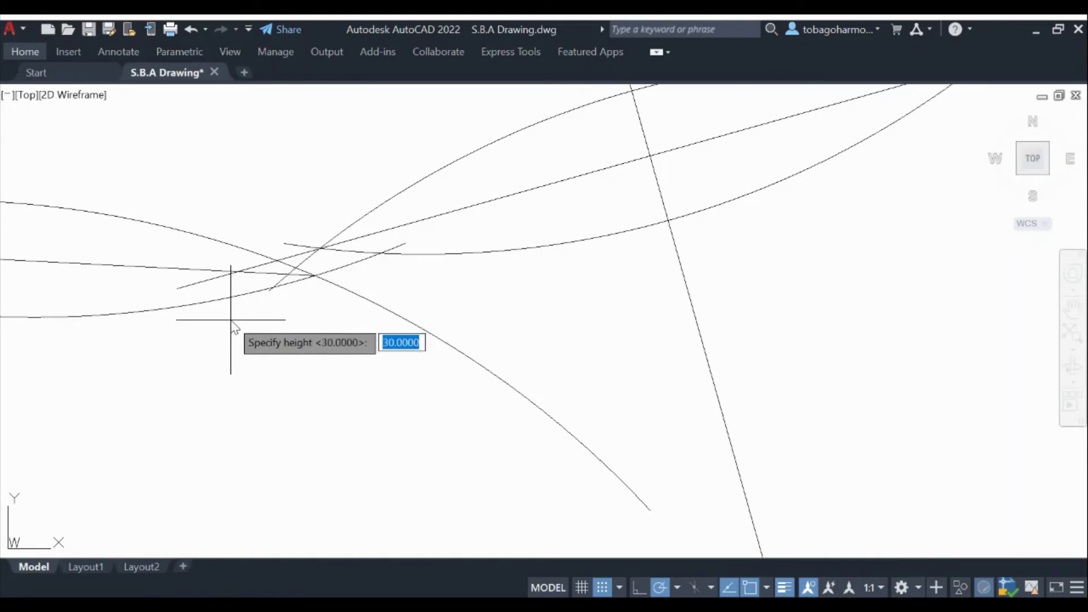
key("Return")
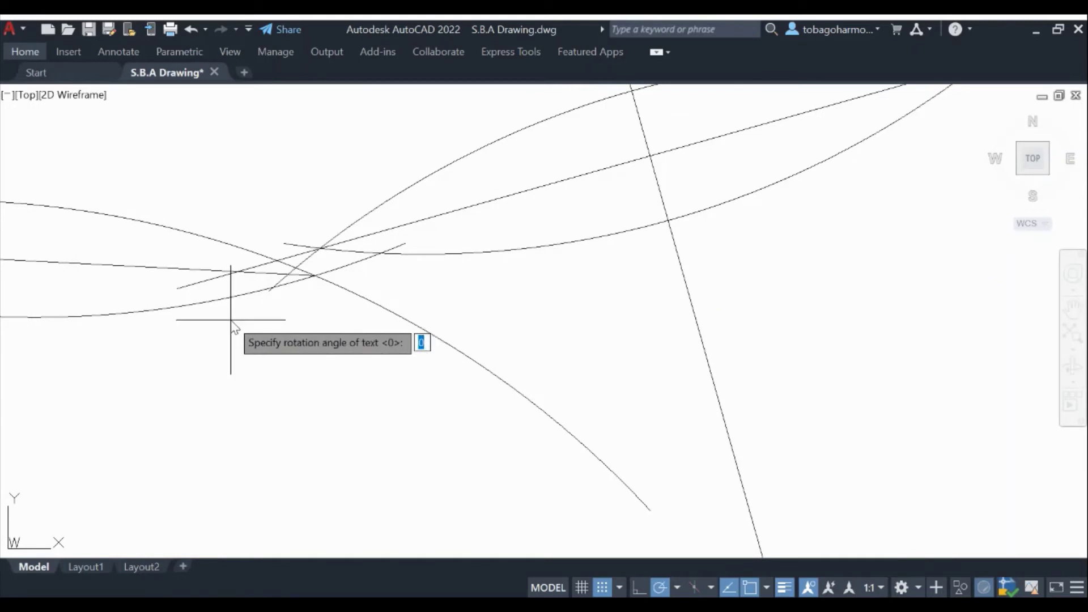
key("Return")
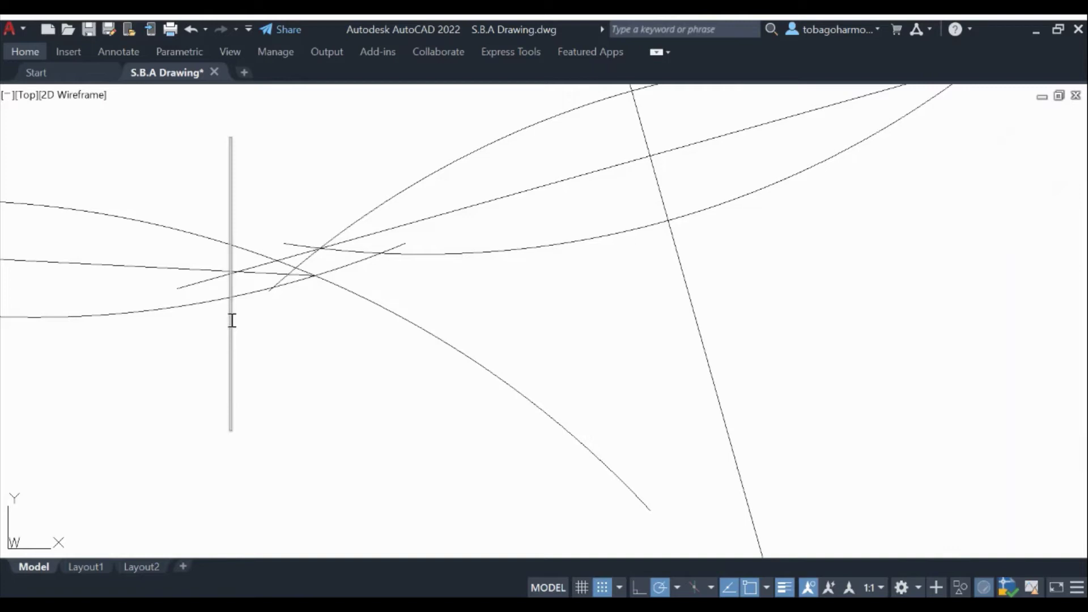
type("0")
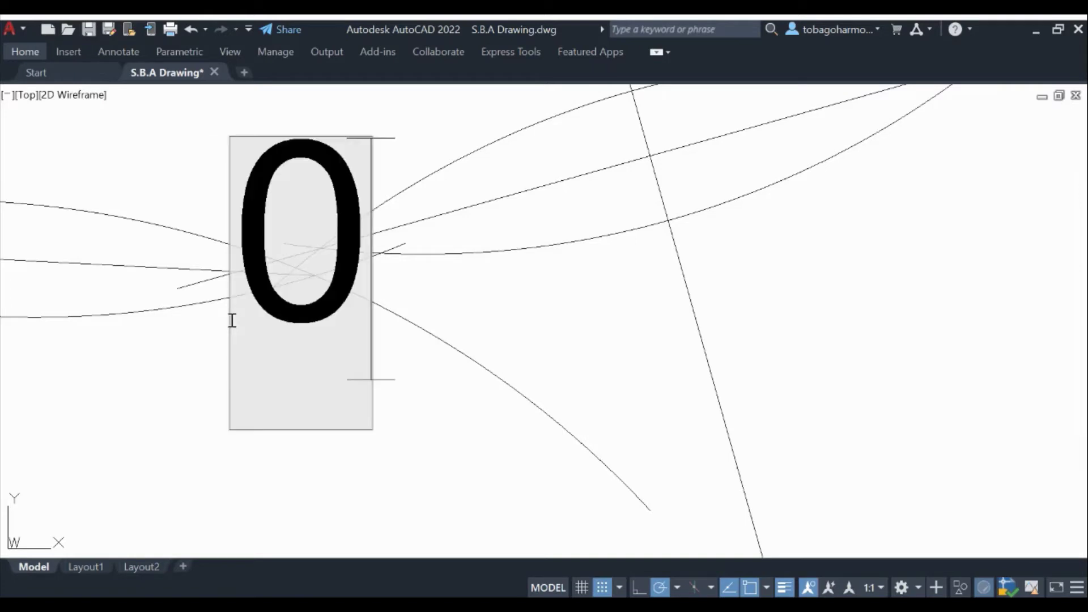
left_click(165, 360)
key("Escape")
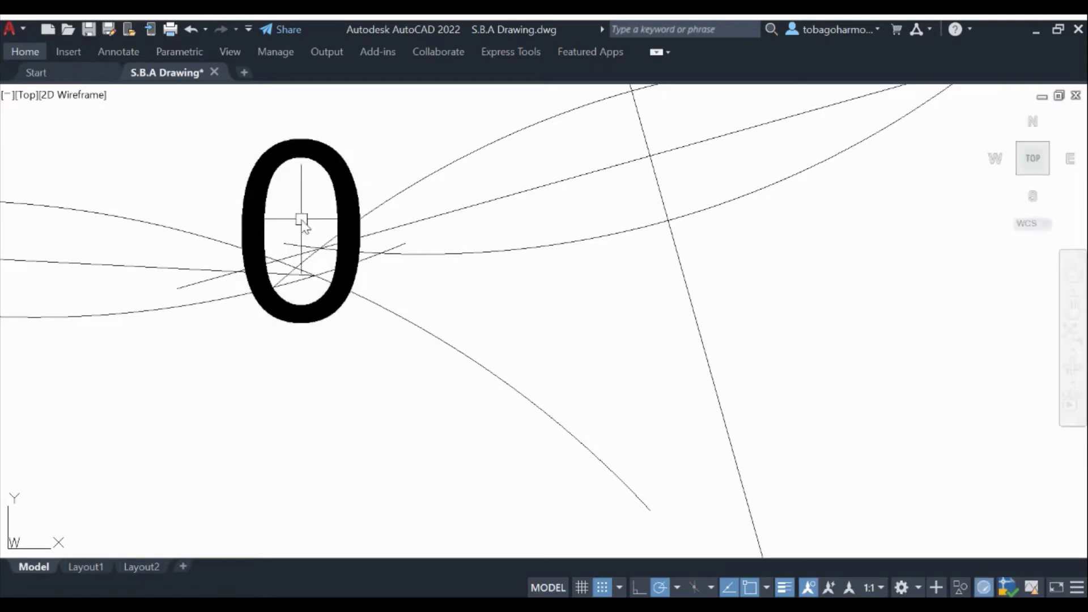
scroll(333, 187, "down", 5)
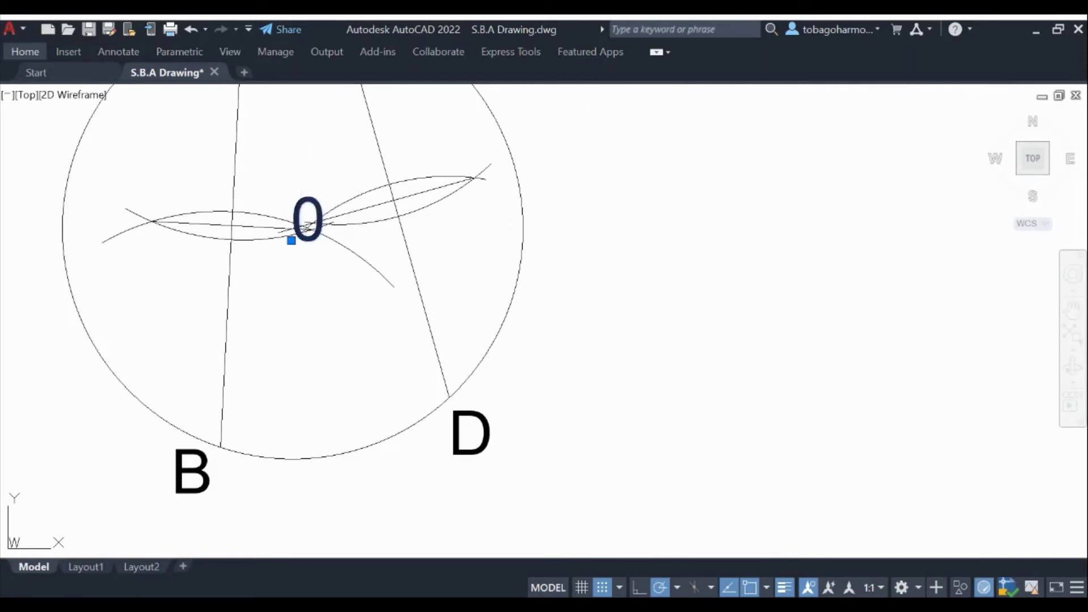
Move the '0' label slightly lower, just below the intersection
type("m")
key("Return")
left_click(300, 234)
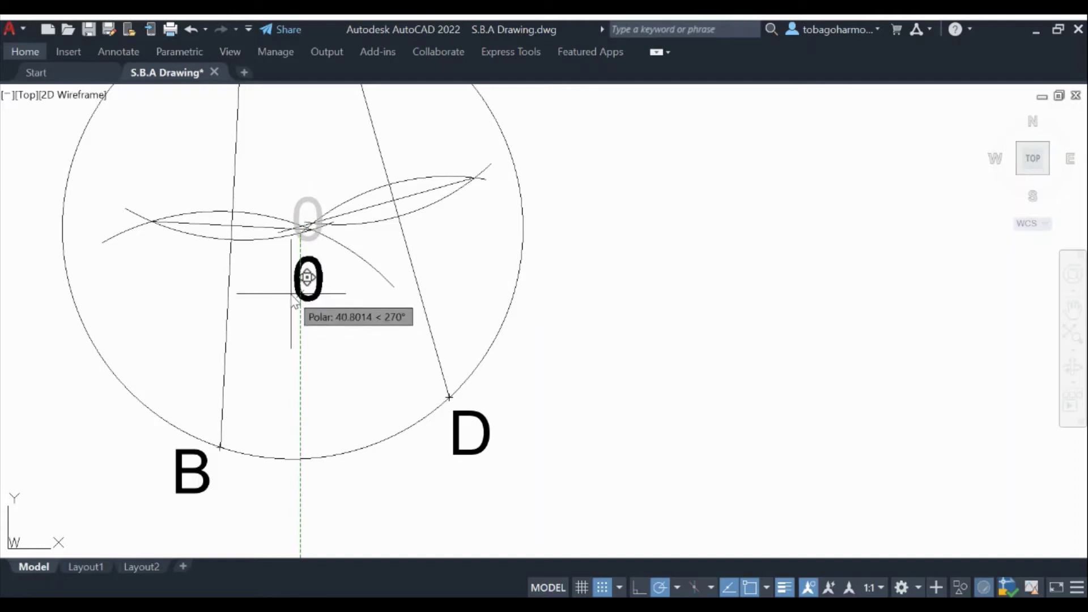
left_click(292, 290)
scroll(308, 227, "up", 6)
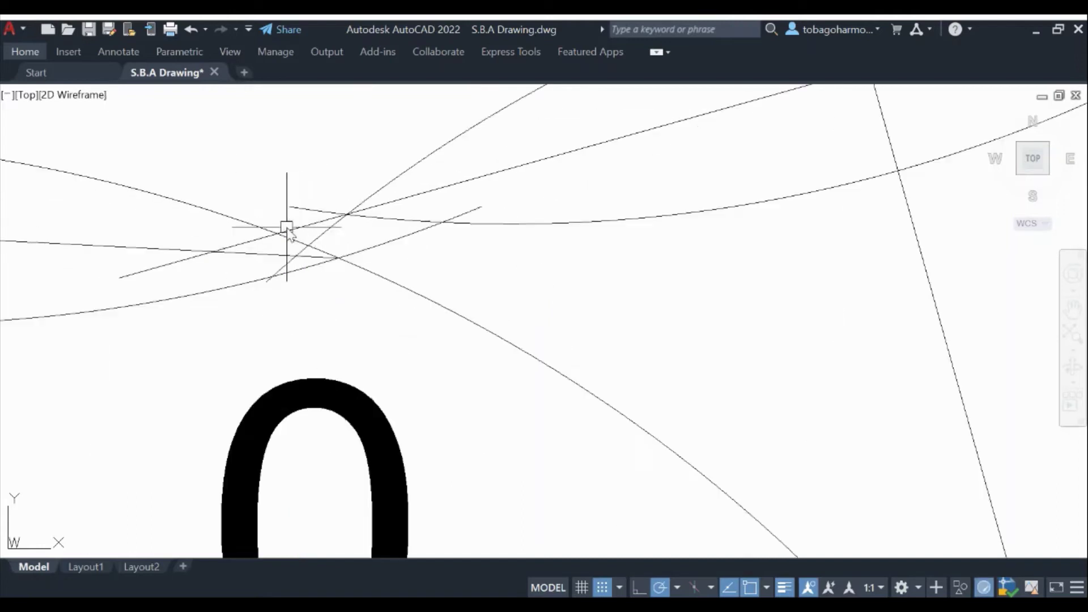
scroll(287, 229, "down", 5)
middle_click_drag(439, 187, 480, 241)
Put the circle on Layer8 so it shows in magenta
left_click(492, 207)
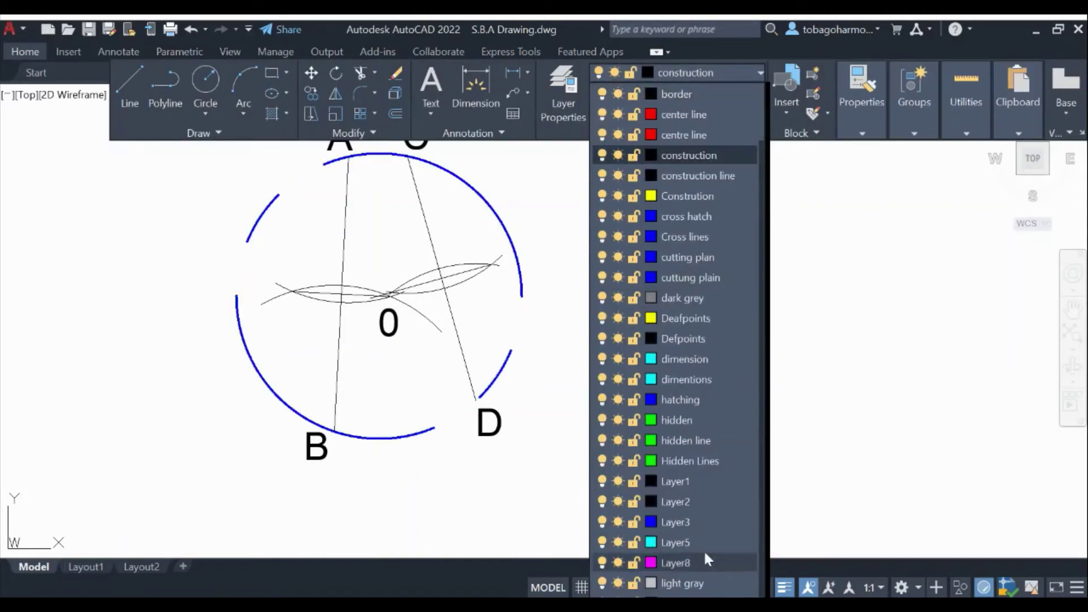
left_click(693, 562)
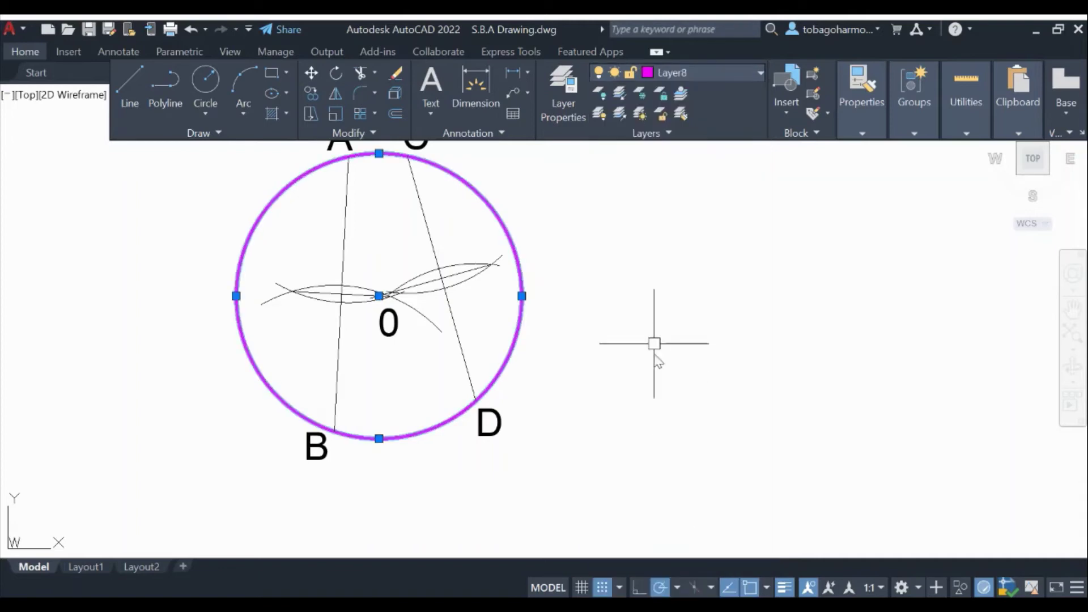
key("Escape")
Select both bisector lines
scroll(473, 263, "up", 4)
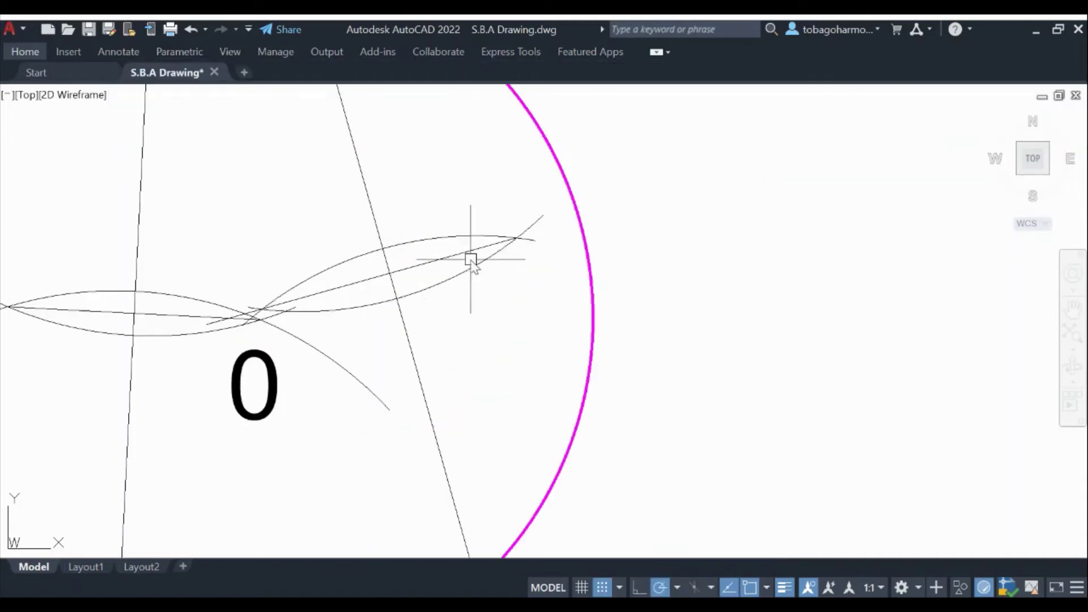
left_click(470, 254)
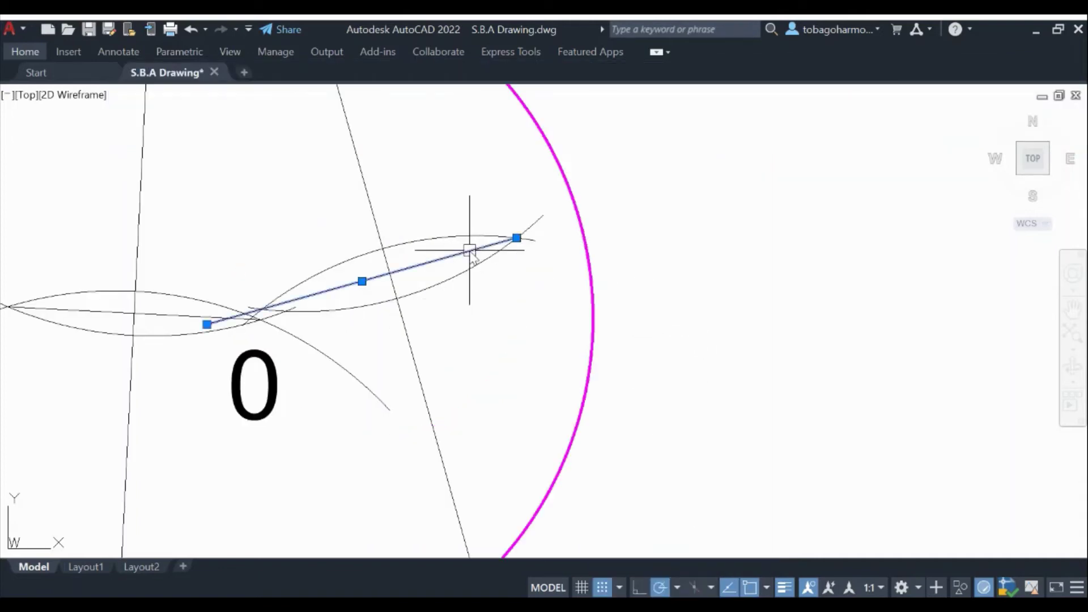
left_click(164, 319)
scroll(189, 273, "down", 3)
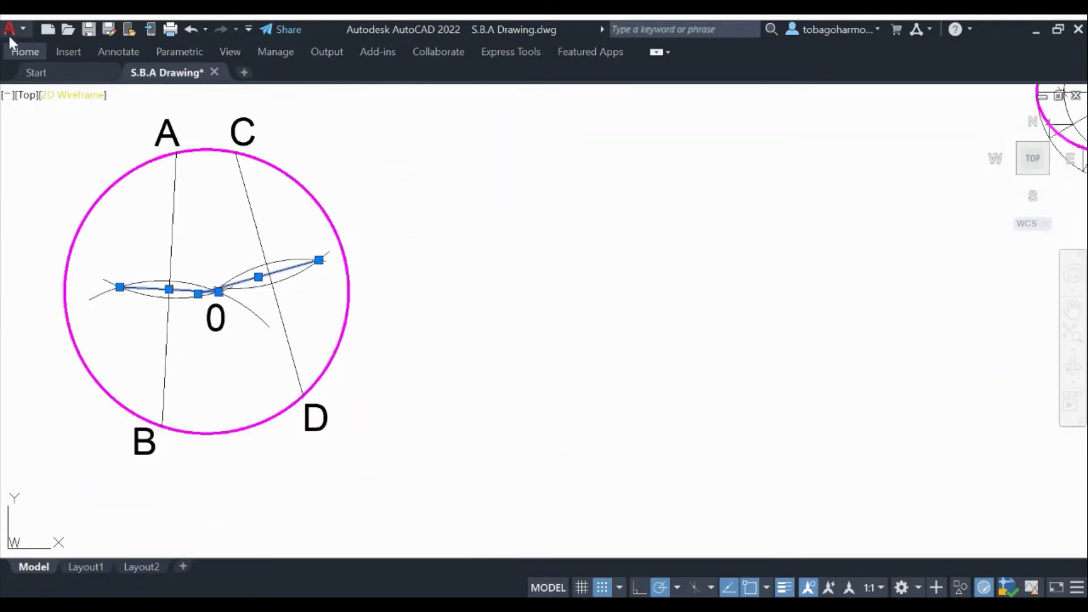
Move the selected bisector lines onto the Cross lines layer so they display blue
left_click(14, 53)
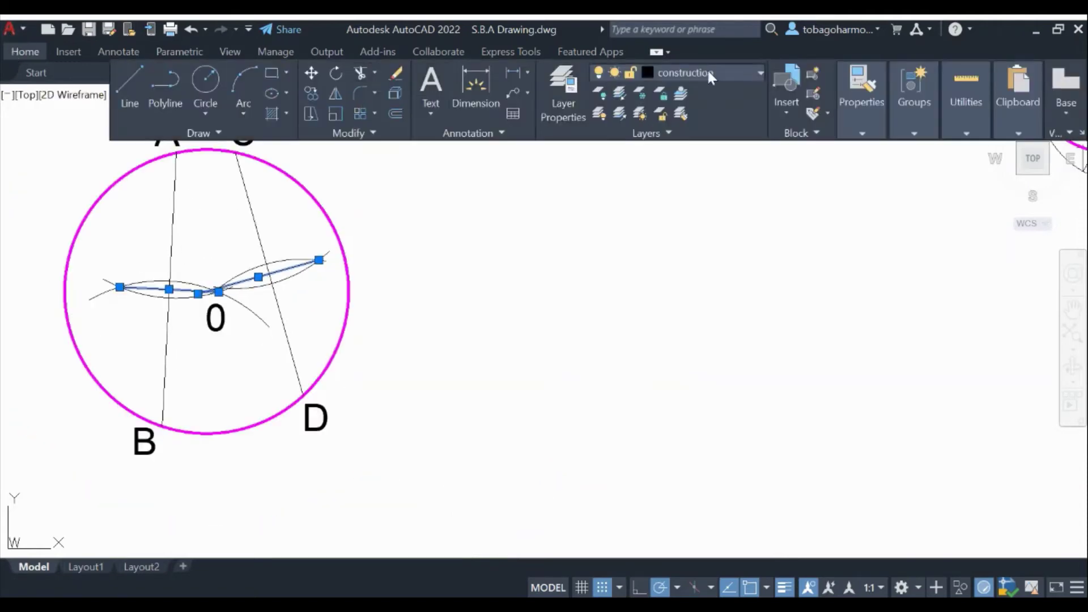
left_click(708, 73)
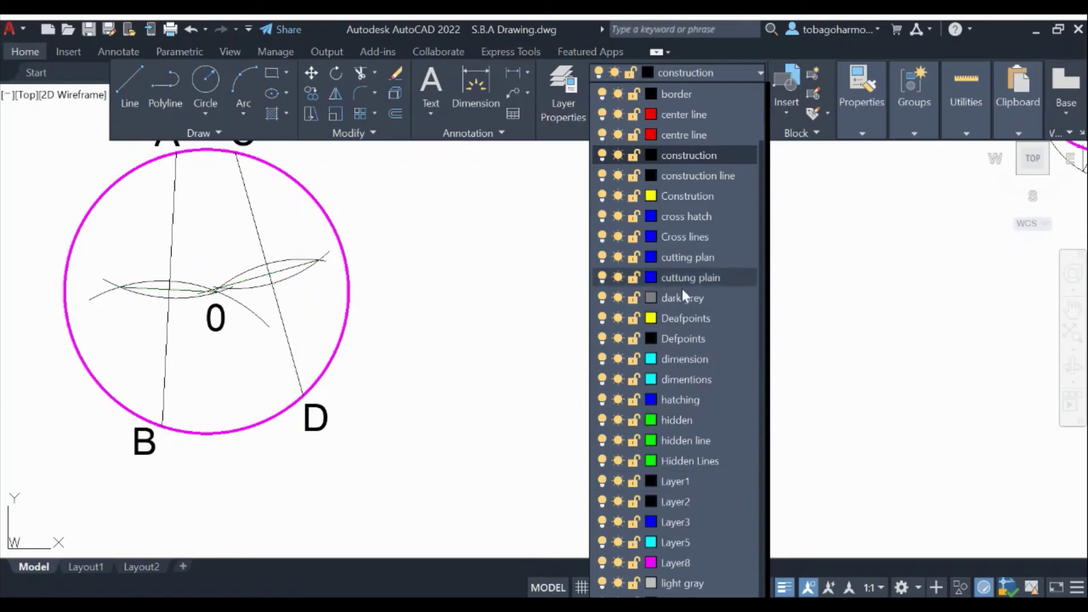
left_click(677, 237)
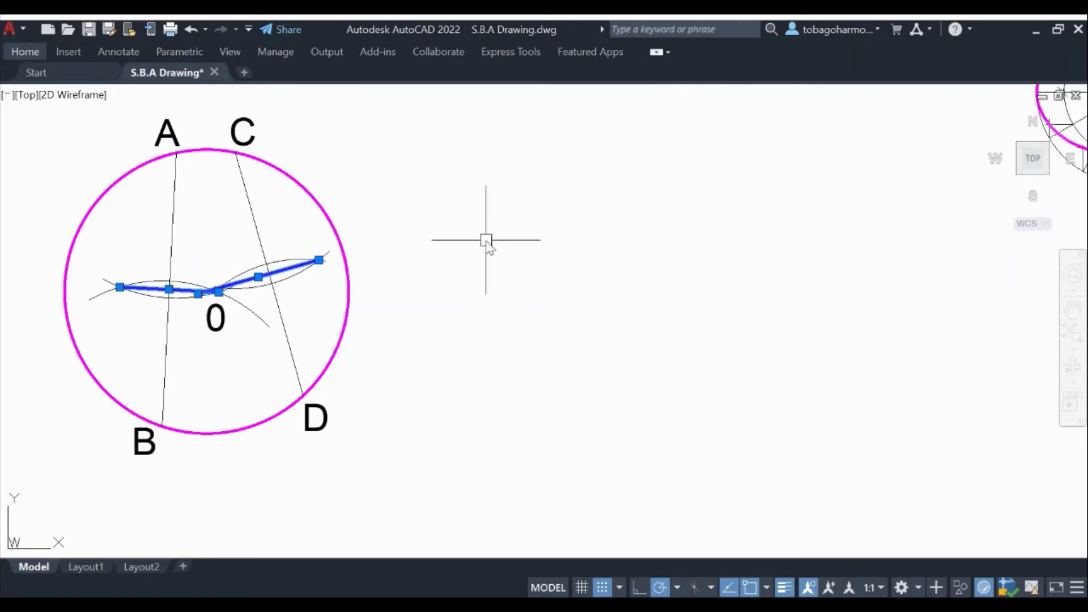
Clear the selection, frame the bisectors' intersection at 0, and start a new line
key("Escape")
scroll(226, 278, "up", 5)
middle_click_drag(219, 309, 458, 193)
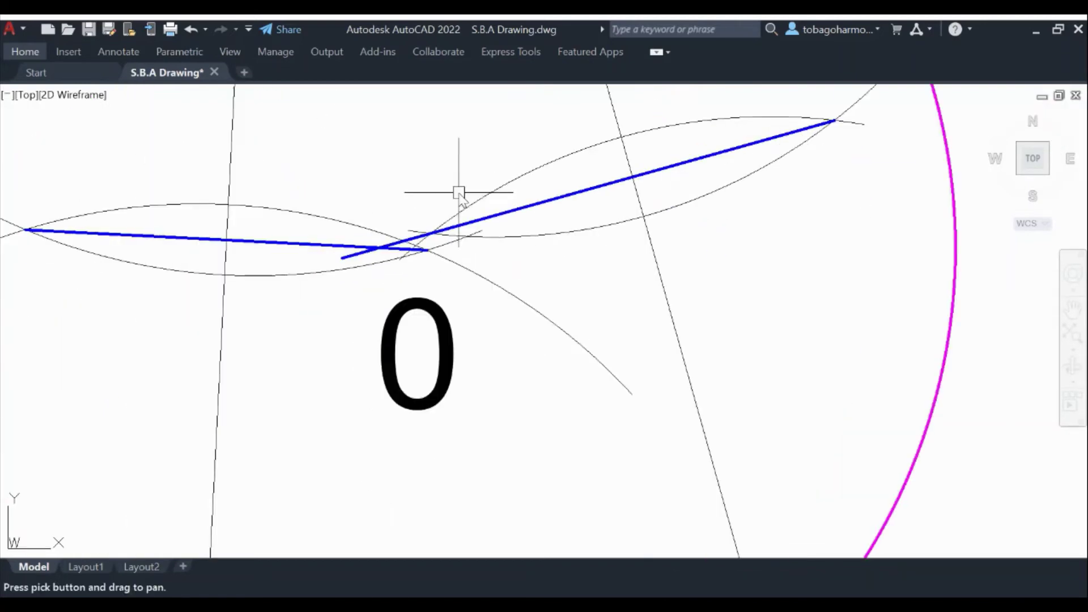
scroll(369, 265, "up", 2)
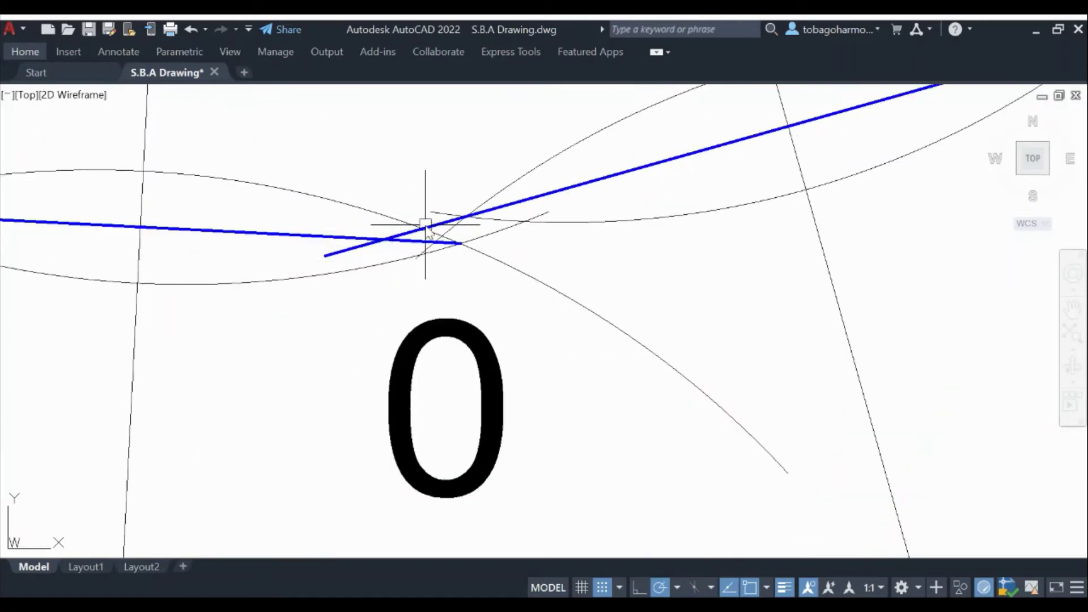
scroll(374, 239, "down", 4)
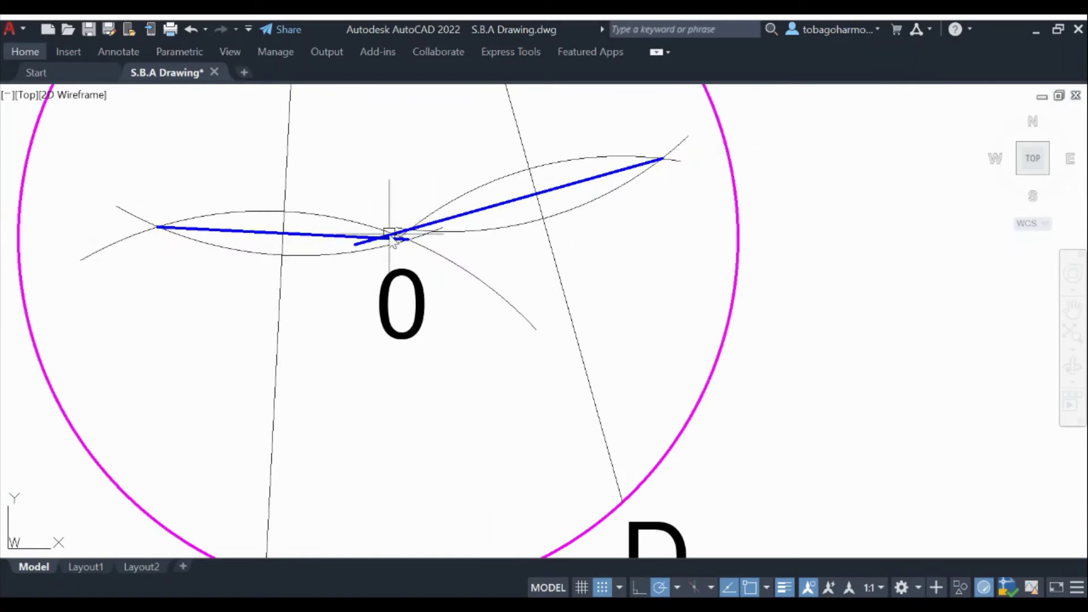
scroll(391, 238, "up", 4)
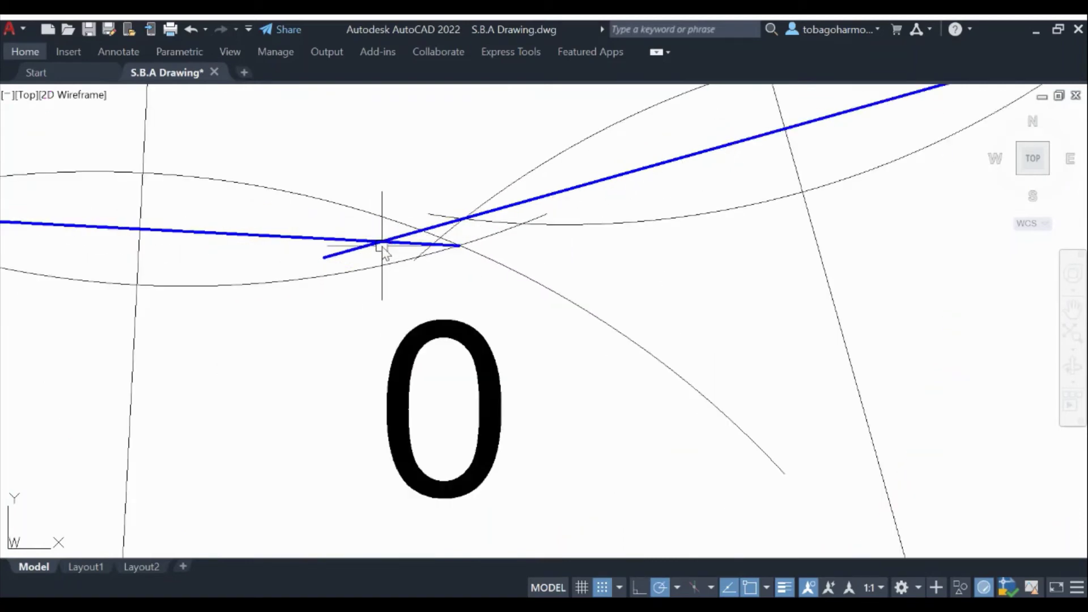
scroll(382, 244, "down", 4)
middle_click_drag(316, 212, 325, 276)
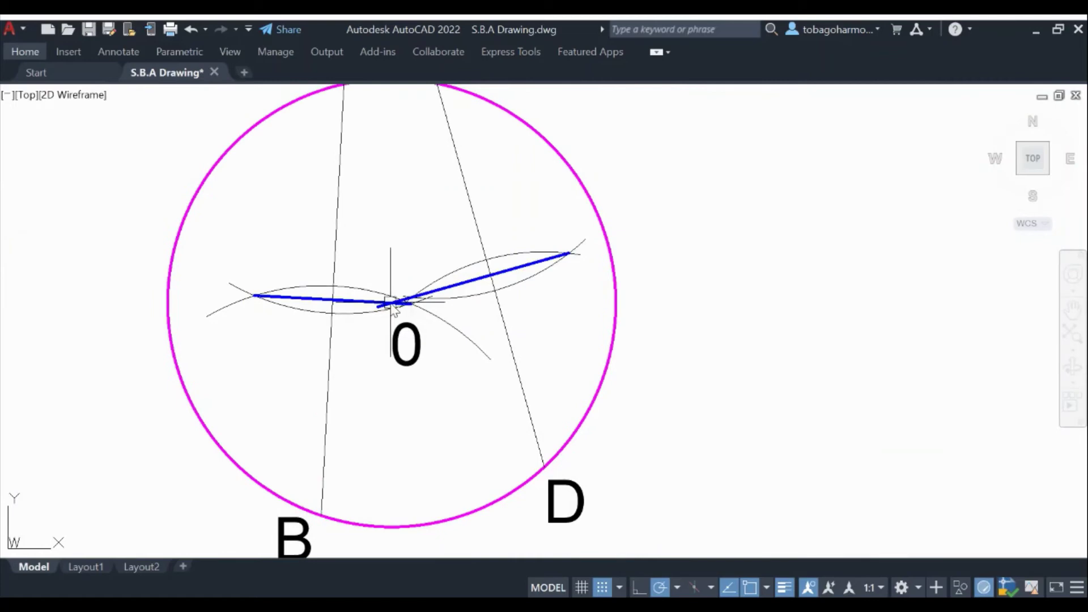
scroll(393, 306, "up", 2)
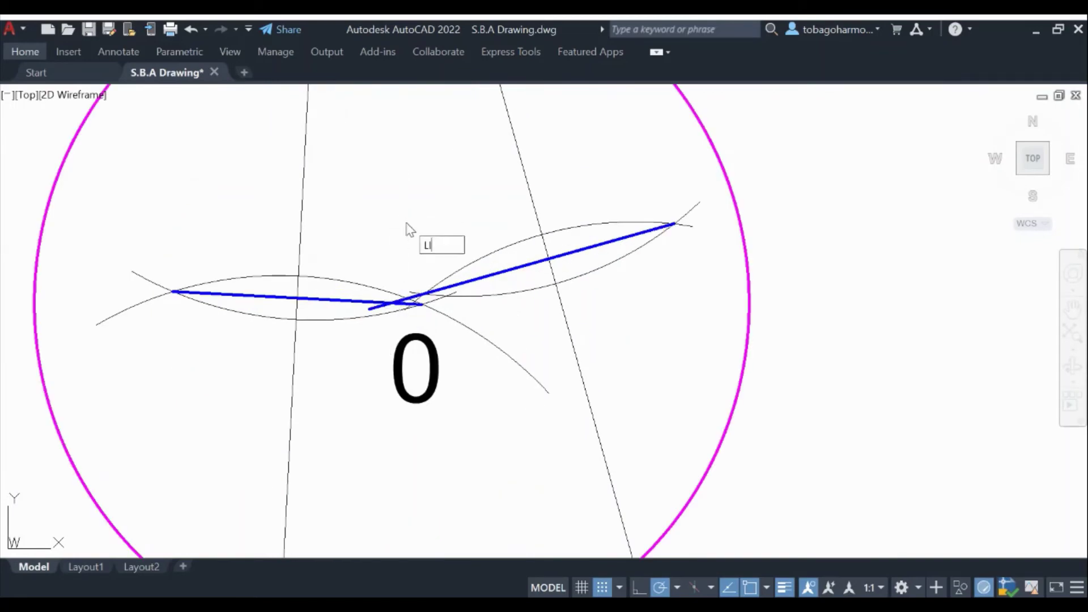
key("Return")
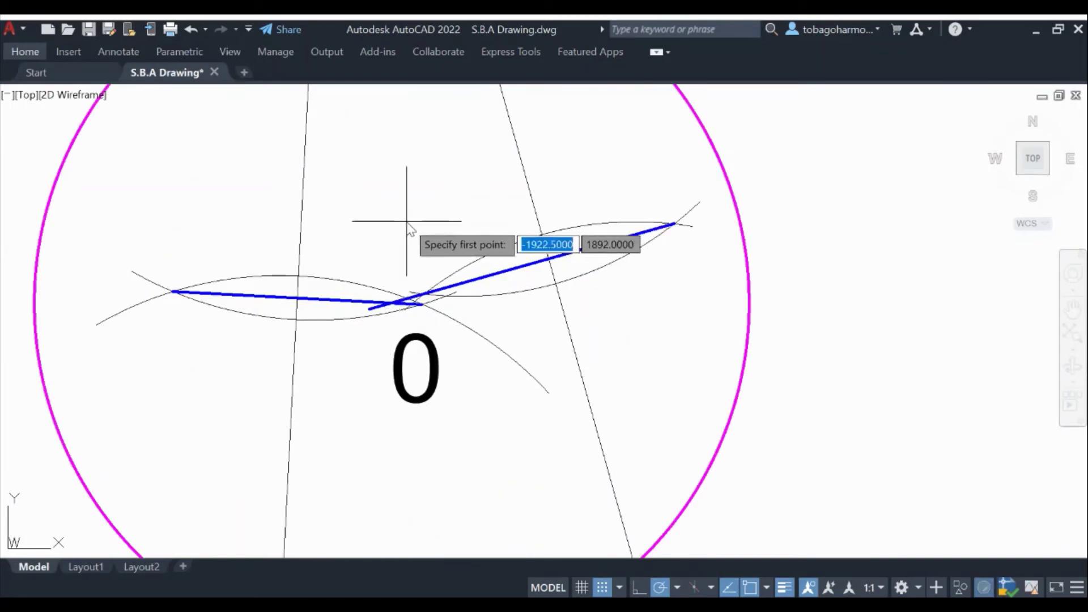
Draw a radius line from the bisectors' intersection at 0 to point D and confirm it measures 156.0391
scroll(406, 334, "up", 3)
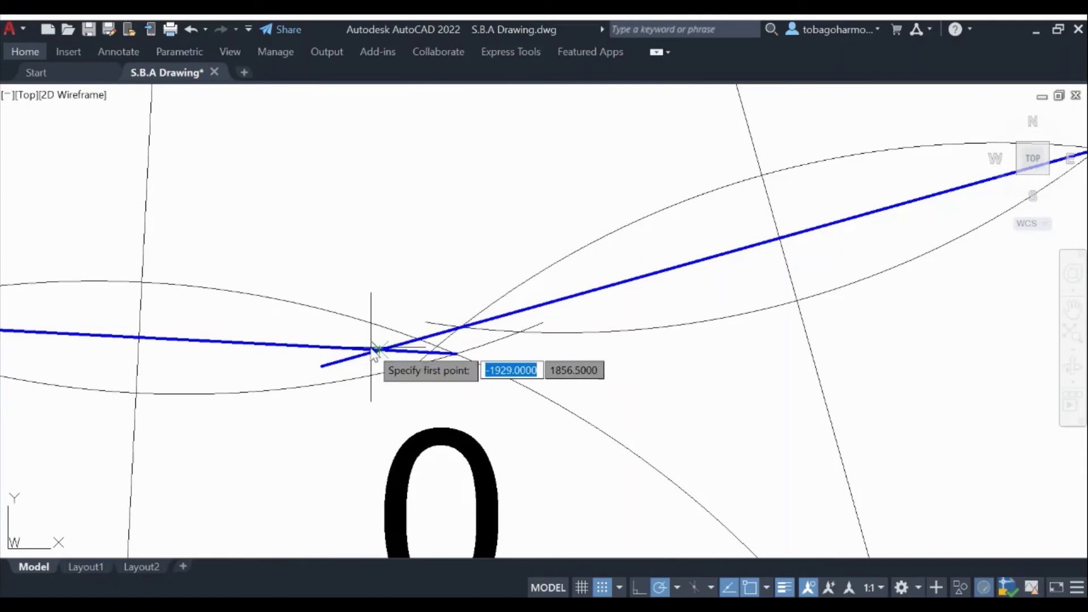
left_click(379, 349)
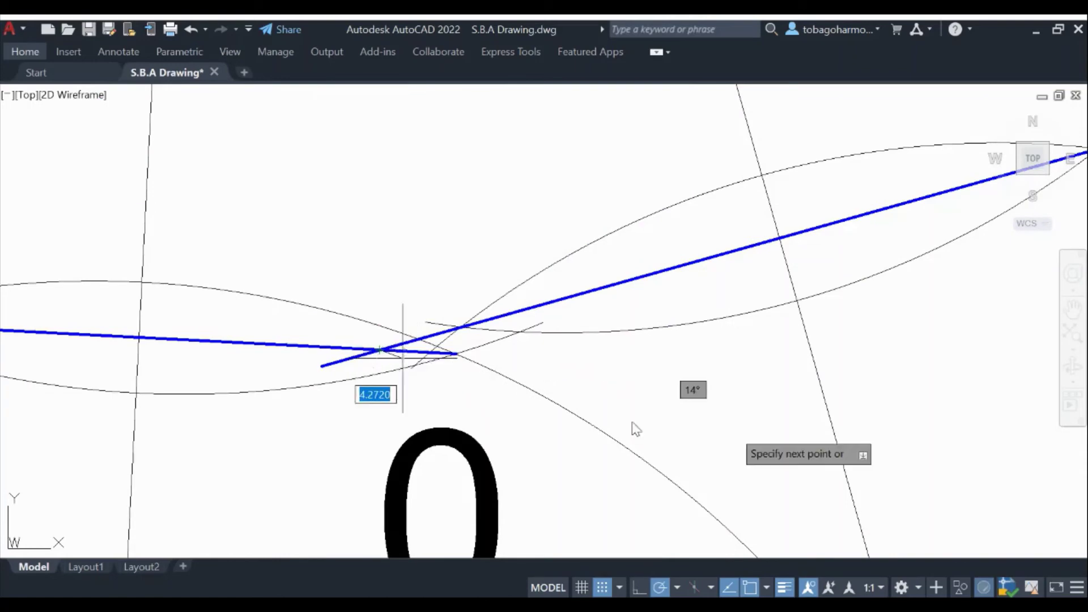
middle_click_drag(776, 352, 719, 150)
scroll(718, 150, "down", 5)
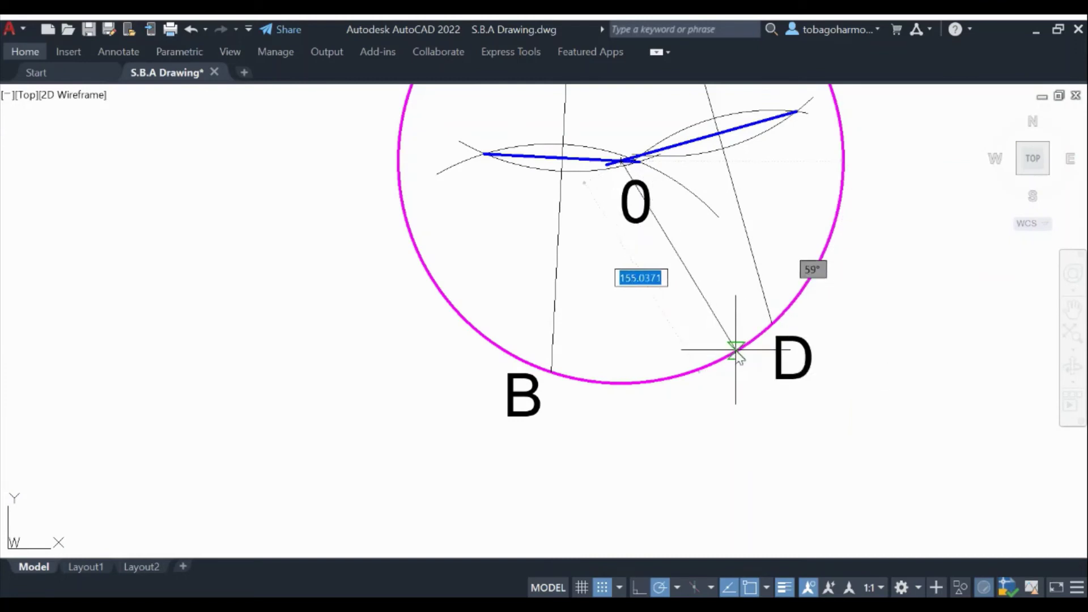
key("Escape")
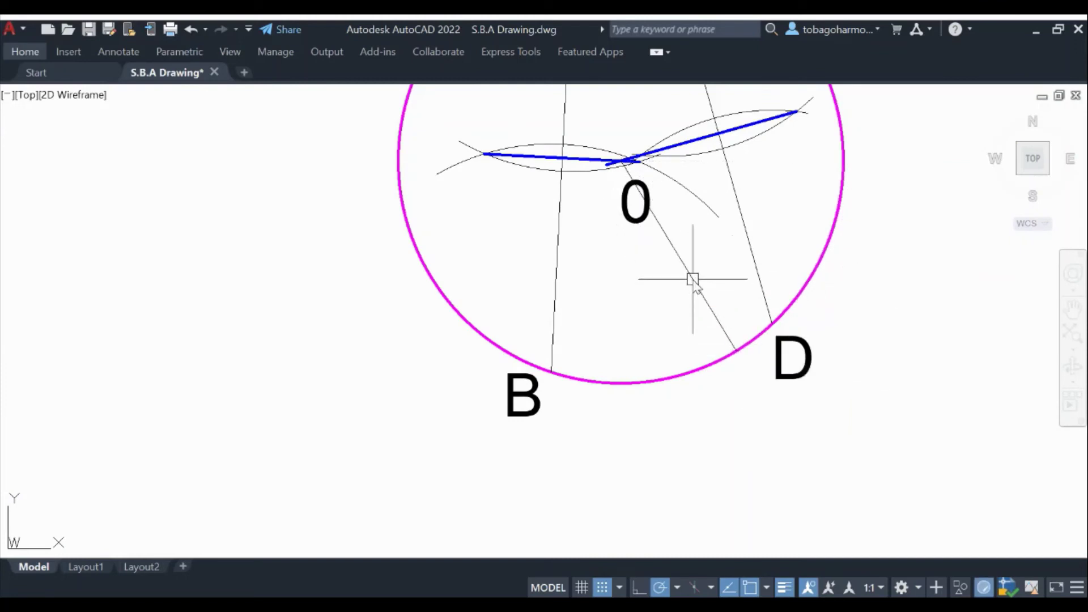
left_click(692, 278)
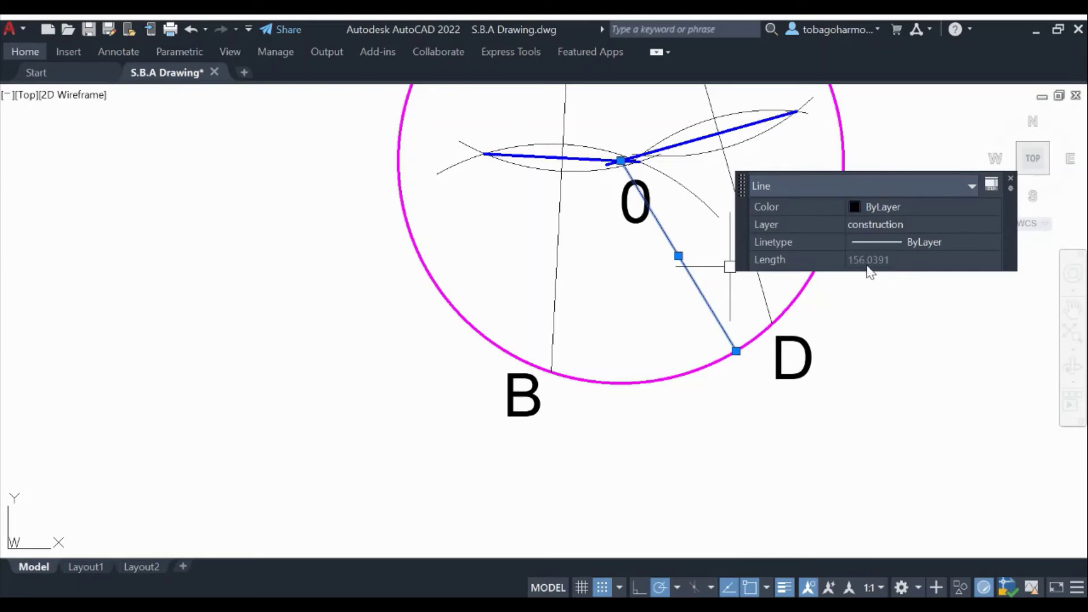
left_click(1010, 180)
key("Escape")
Draw a second radius line from the bisectors' intersection at 0 to the circle's left edge
middle_click_drag(624, 224, 613, 320)
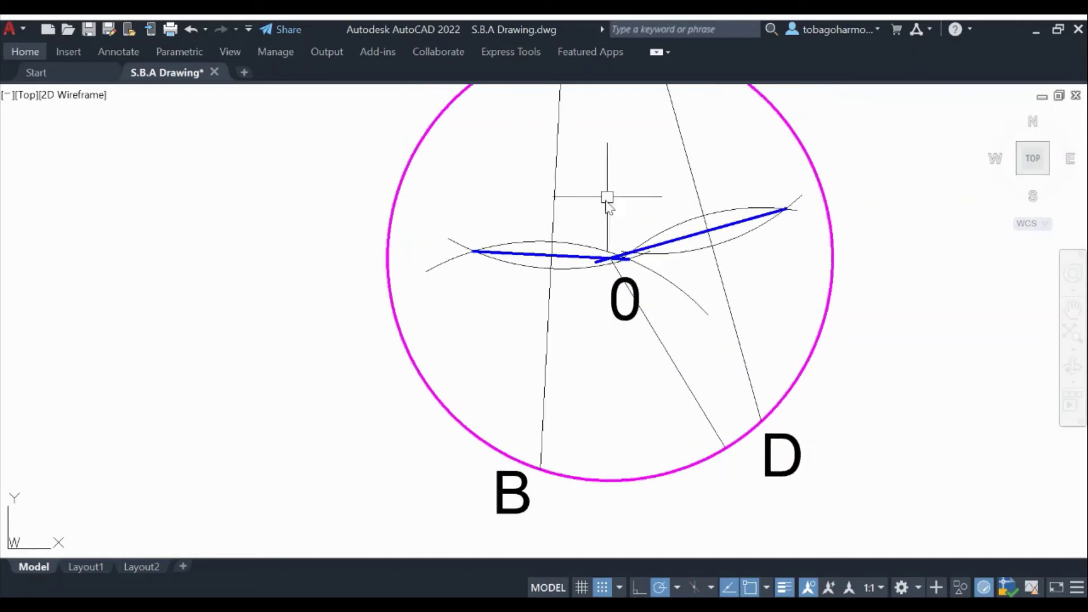
right_click(830, 185)
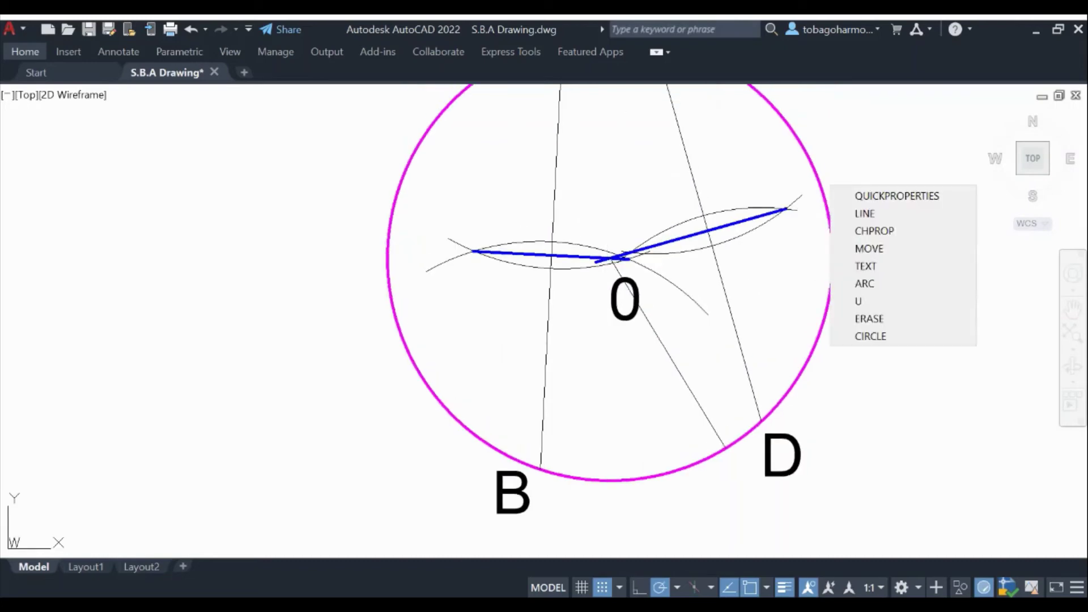
left_click(856, 211)
scroll(618, 241, "up", 5)
left_click(626, 312)
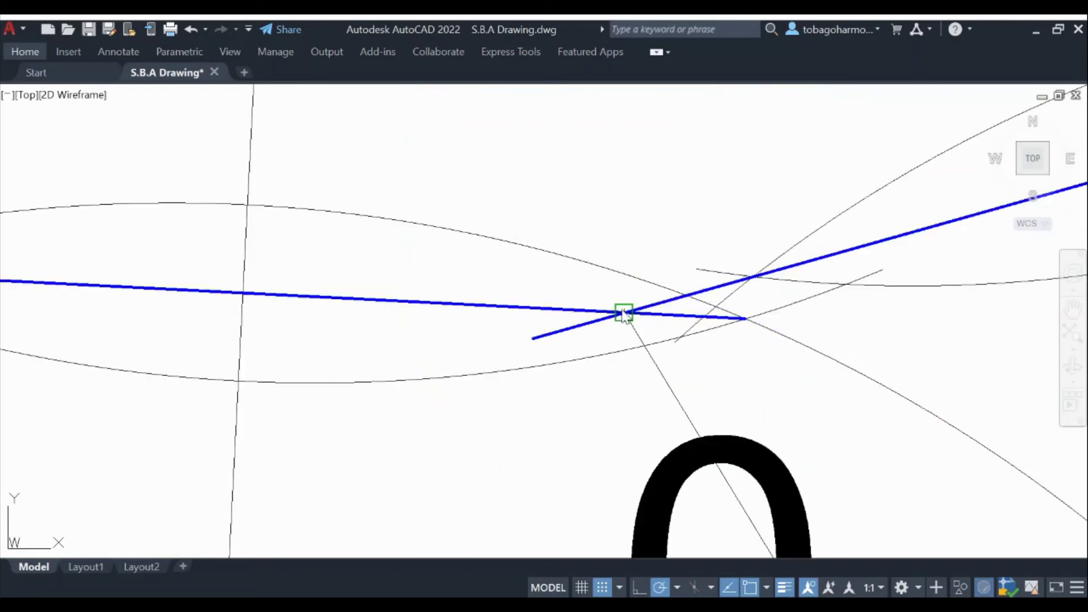
middle_click_drag(466, 154, 667, 229)
scroll(666, 229, "down", 5)
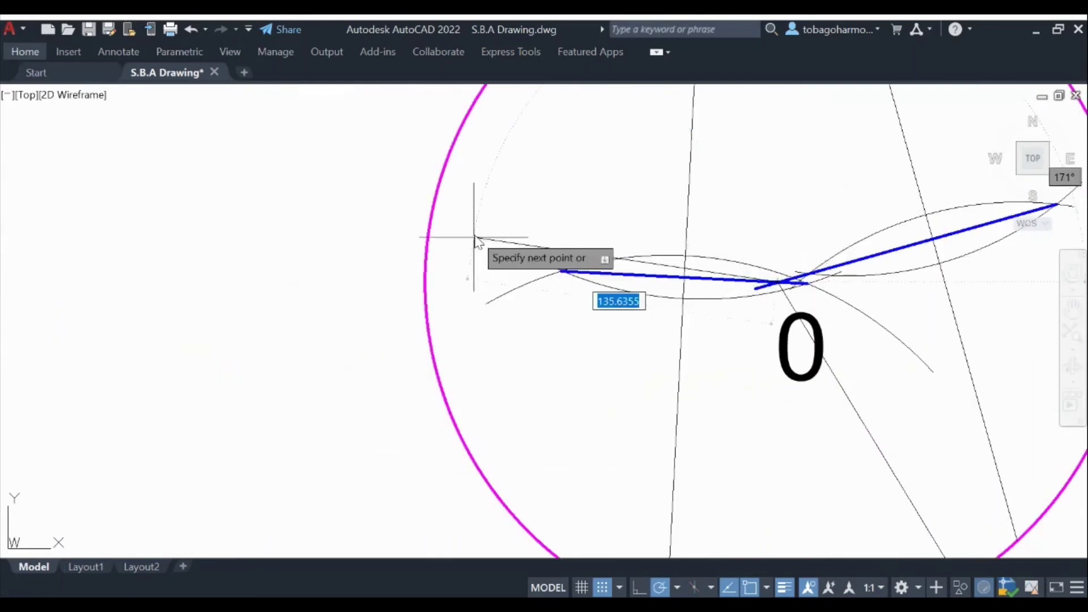
left_click(431, 351)
key("Escape")
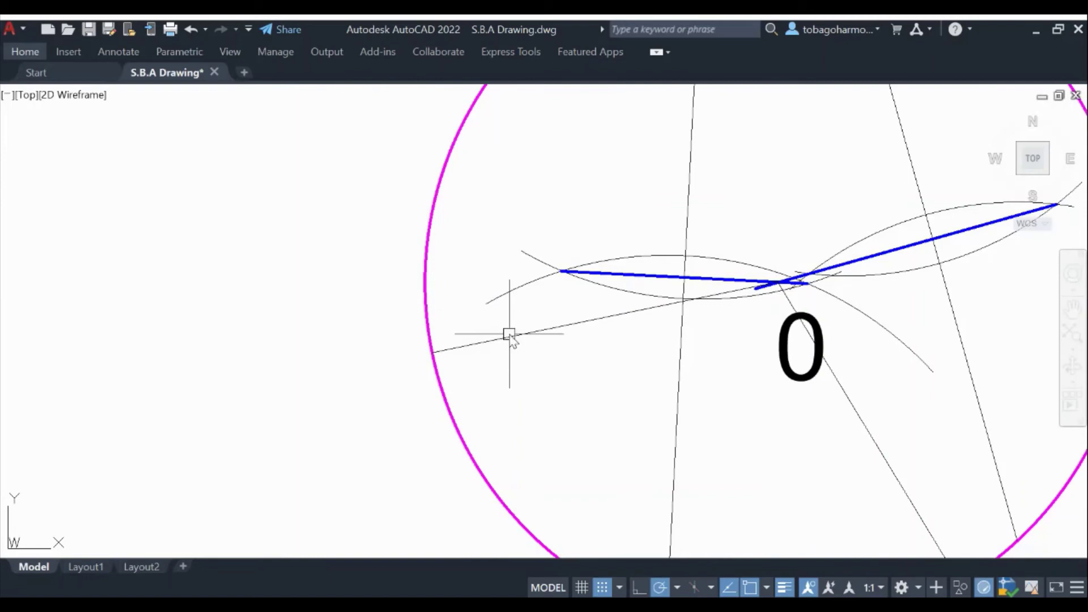
Confirm the new radius line also measures 156.0391, then deselect it
left_click(510, 335)
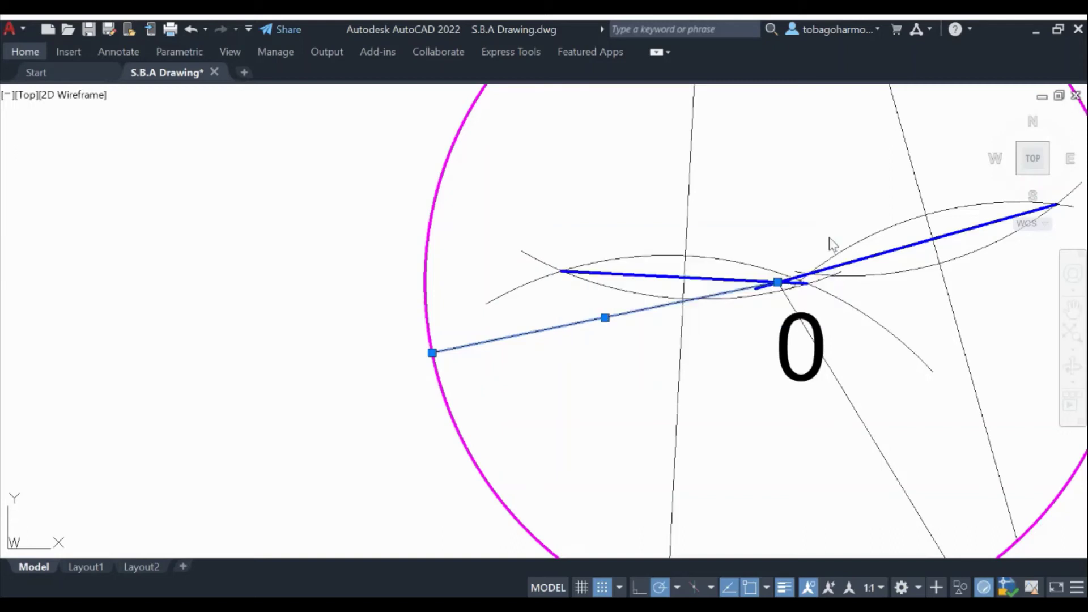
key("Escape")
scroll(840, 203, "down", 3)
Draw a radius line from centre 0 to the top of the circle and check it measures 156.0391
middle_click_drag(831, 199, 740, 305)
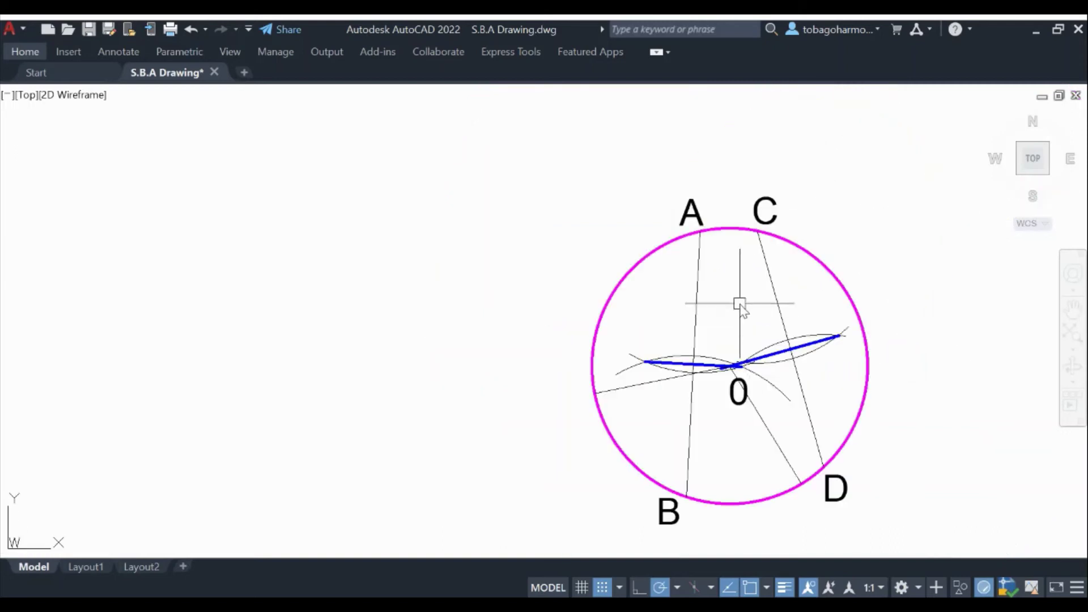
key("Up")
key("Escape")
key("Up")
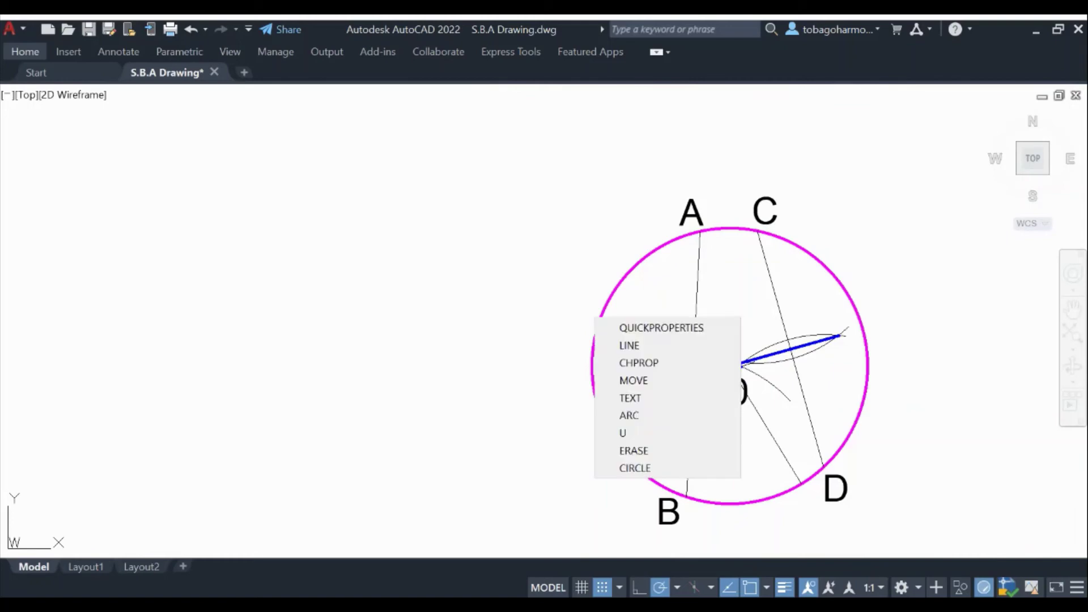
left_click(697, 347)
scroll(737, 366, "up", 4)
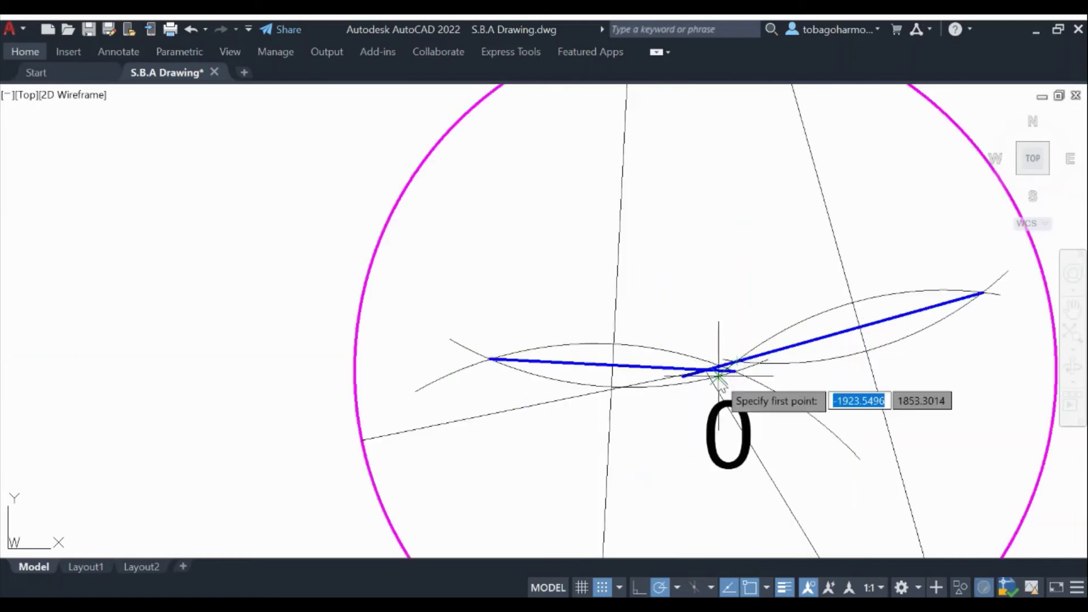
scroll(718, 375, "up", 3)
left_click(661, 348)
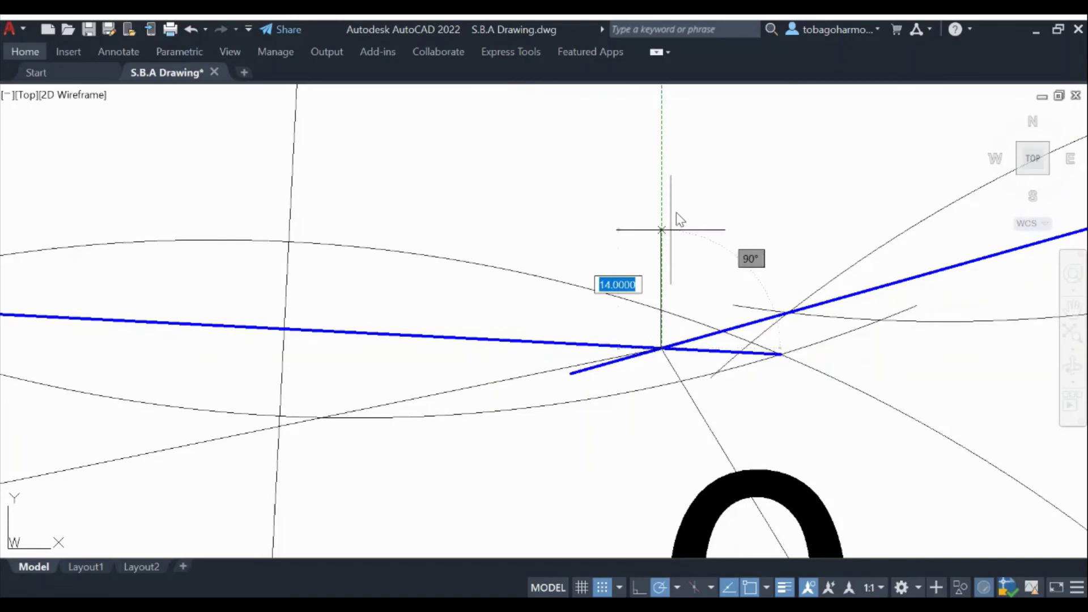
scroll(678, 212, "down", 5)
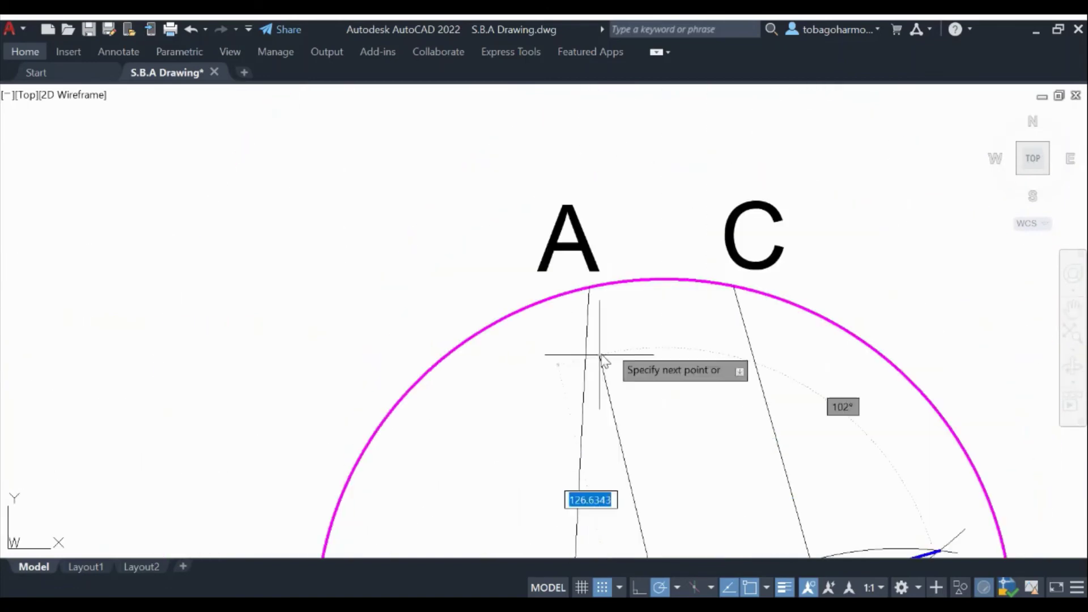
left_click(664, 280)
key("Return")
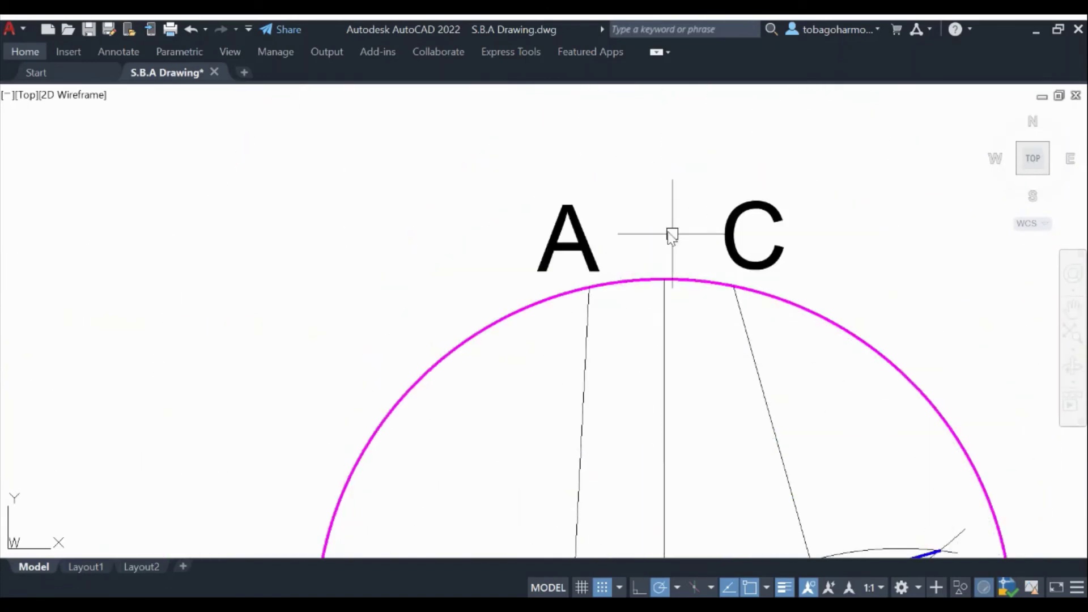
scroll(686, 317, "down", 4)
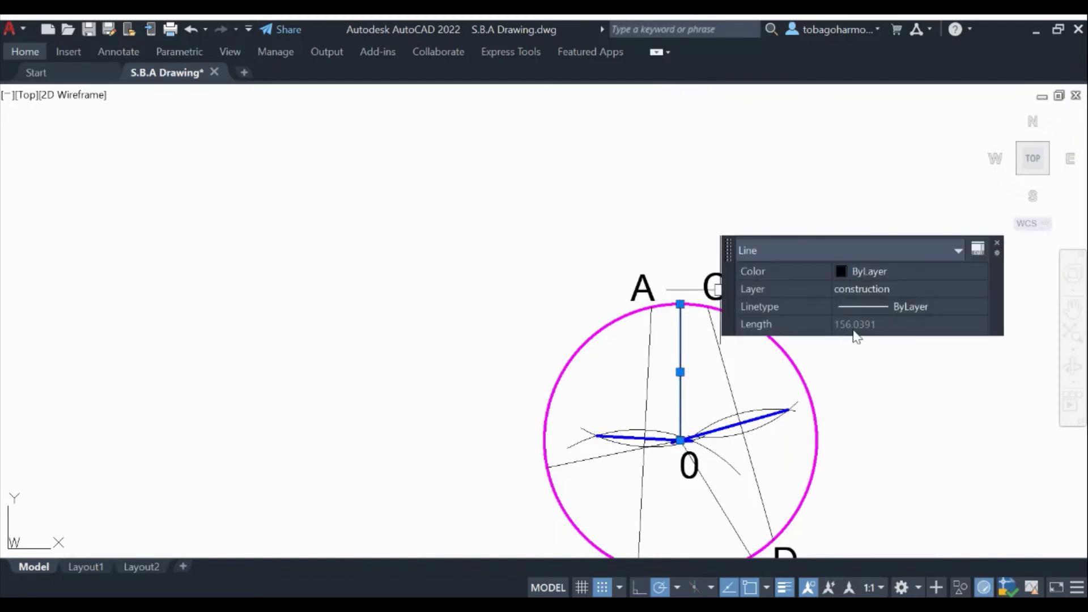
key("Escape")
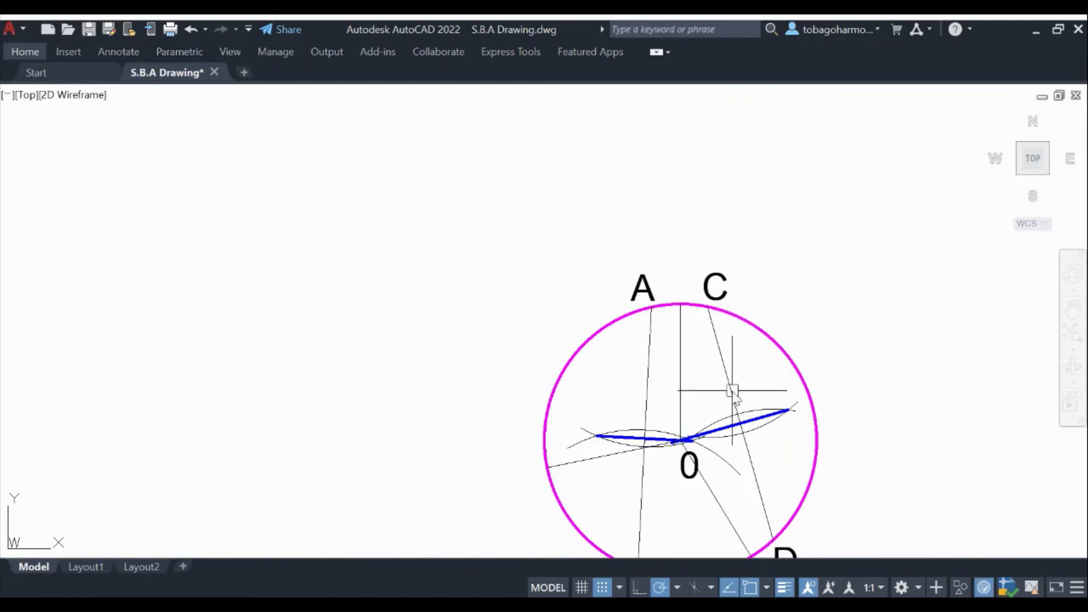
Delete the top and lower-left radius lines
middle_click_drag(685, 389, 598, 312)
scroll(598, 312, "up", 4)
scroll(595, 311, "down", 2)
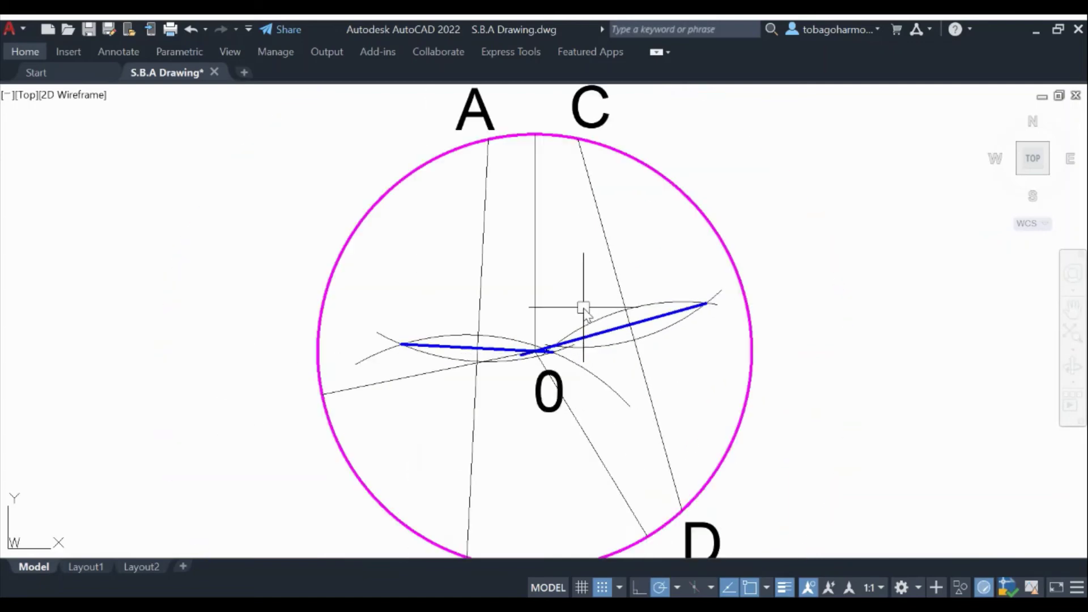
left_click(535, 258)
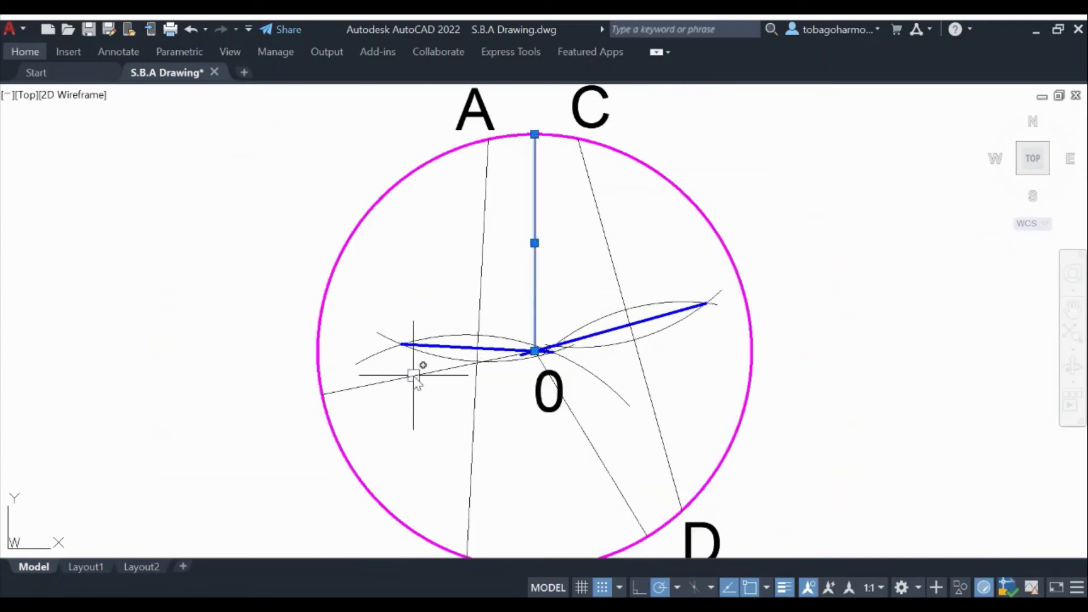
left_click(422, 373)
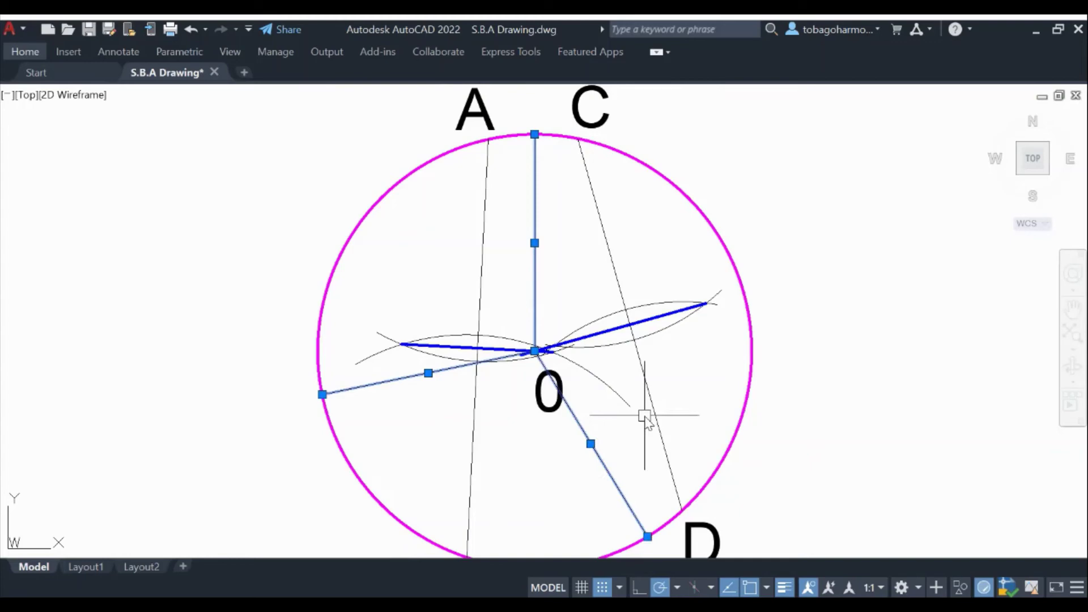
key("Delete")
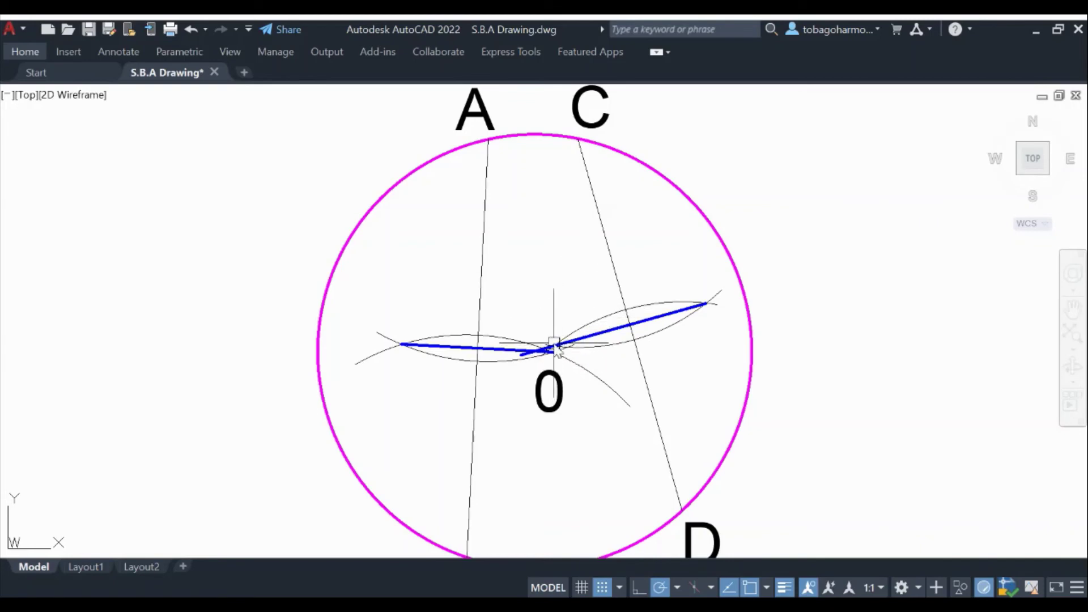
Move chords AB and CD onto the Construtions layer
scroll(550, 358, "up", 2)
scroll(532, 346, "up", 1)
scroll(527, 363, "down", 3)
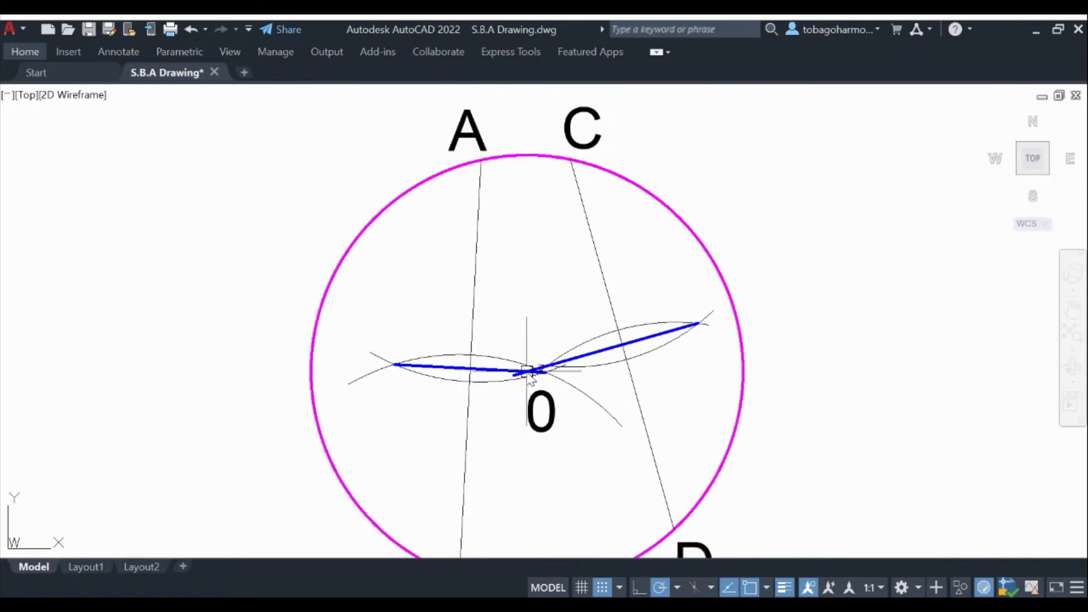
left_click(598, 260)
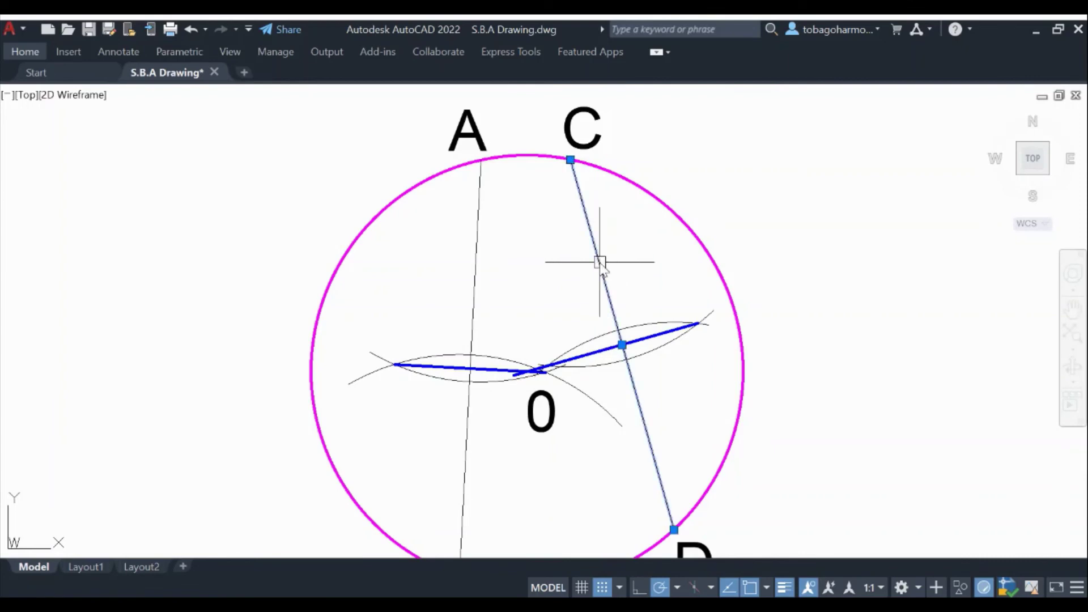
left_click(473, 279)
left_click(34, 54)
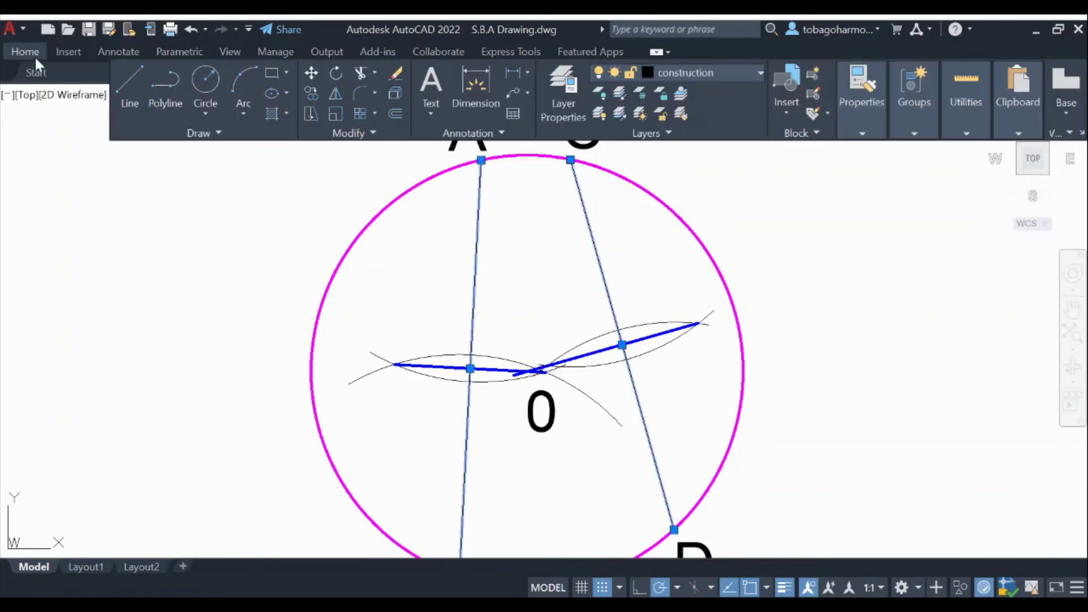
left_click(687, 72)
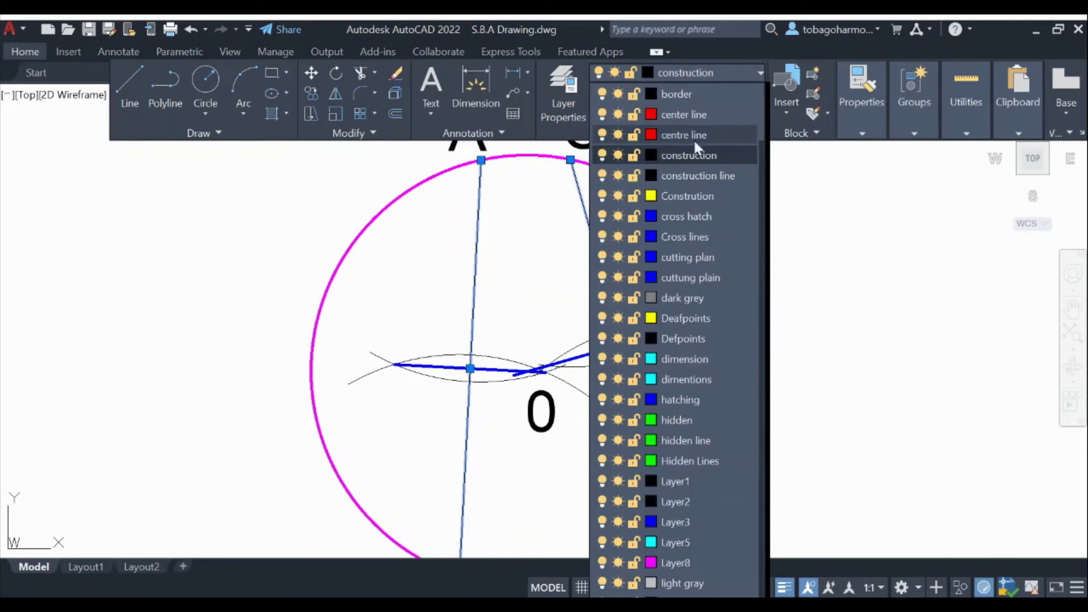
left_click(694, 195)
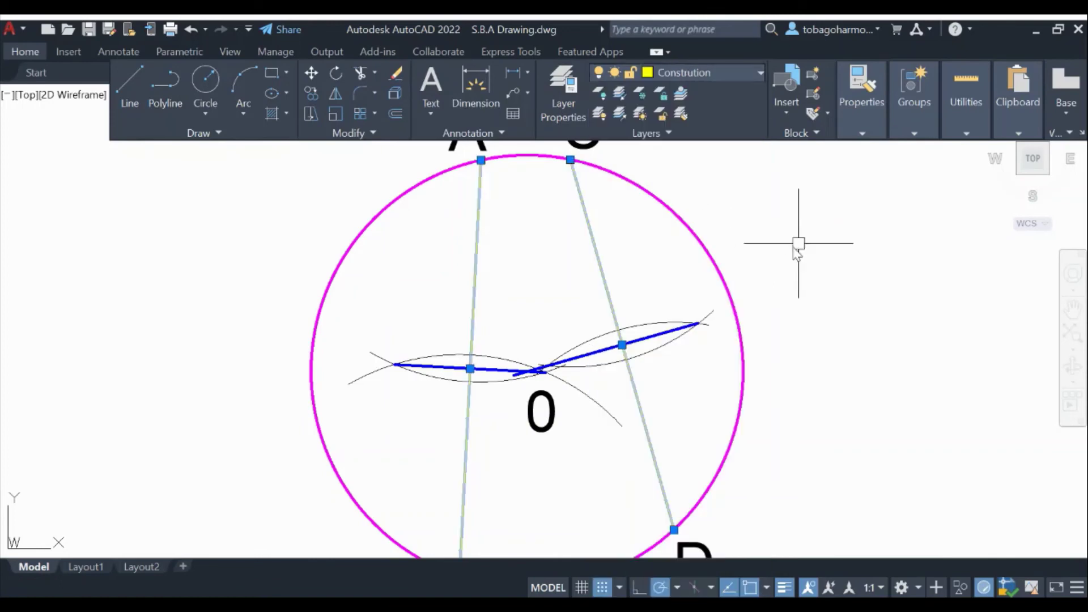
key("Escape")
Move chords AB and CD onto the Cross lines layer so they show blue
scroll(607, 267, "up", 2)
scroll(607, 267, "down", 2)
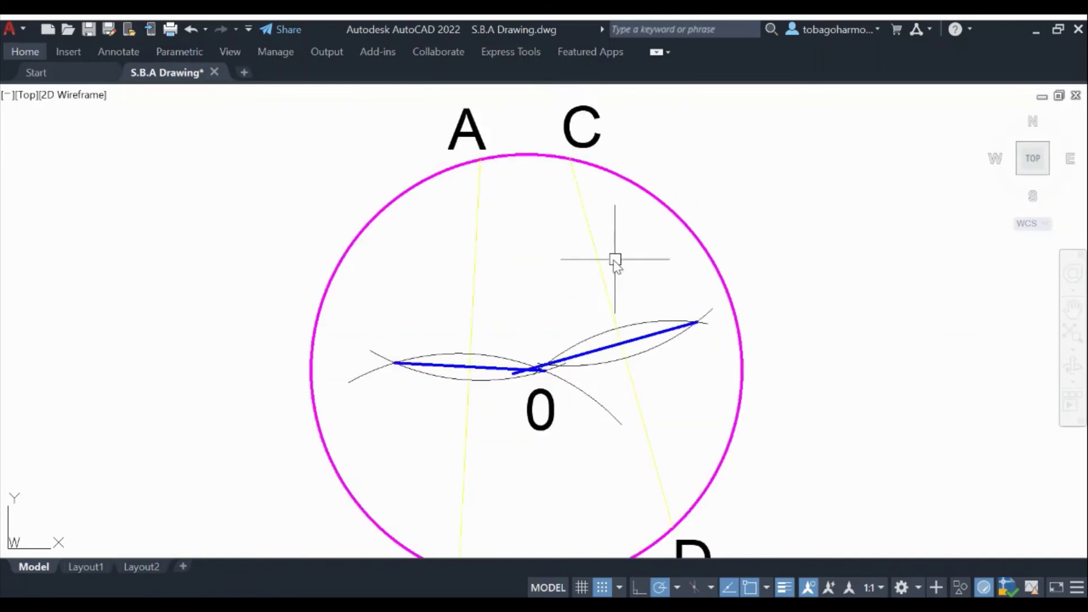
left_click(596, 253)
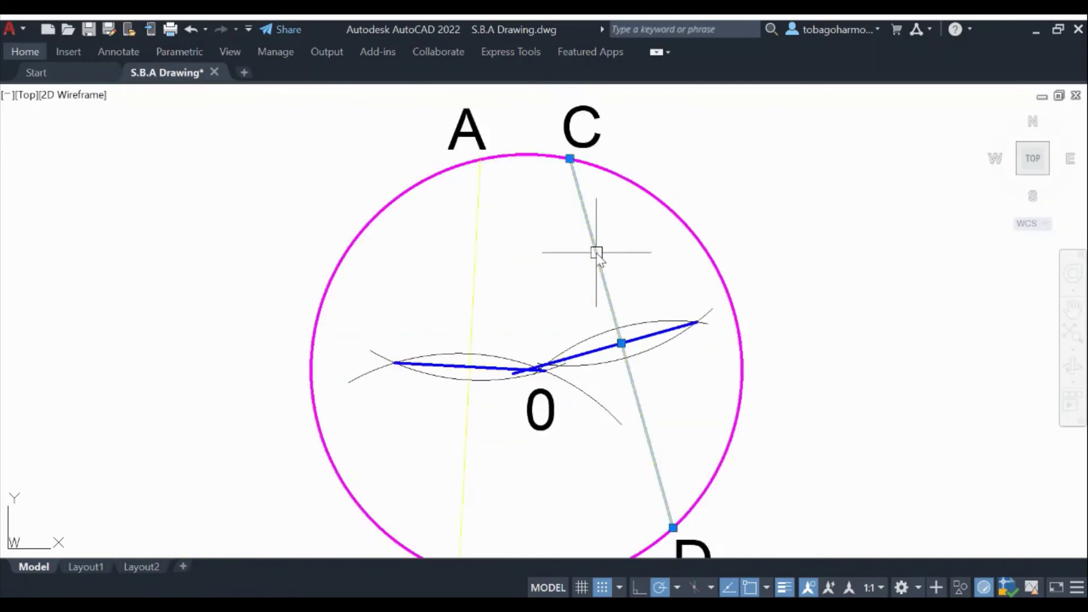
left_click(478, 254)
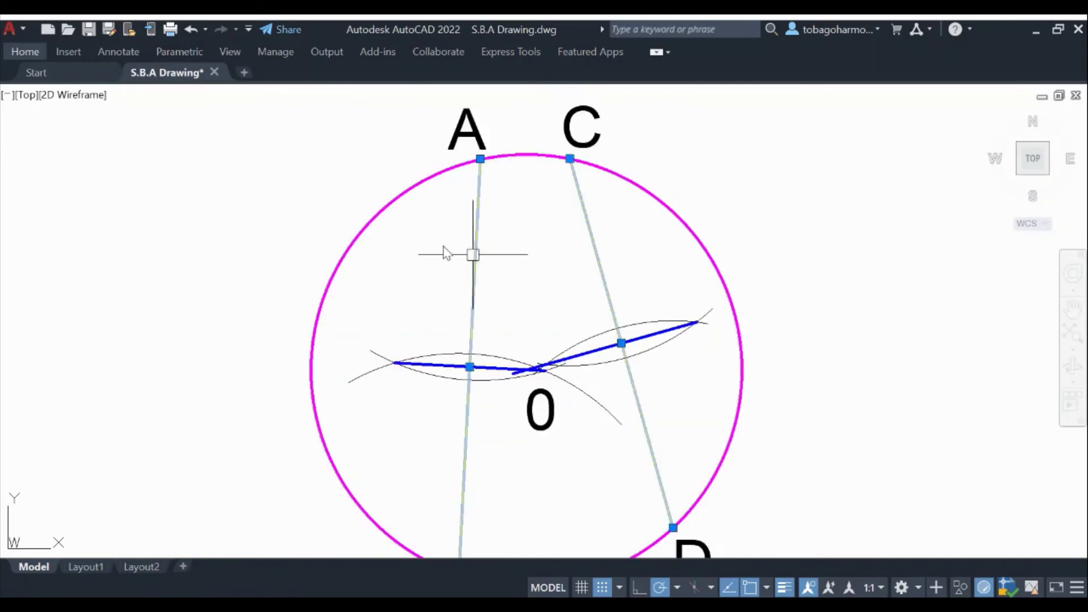
left_click(19, 51)
left_click(683, 73)
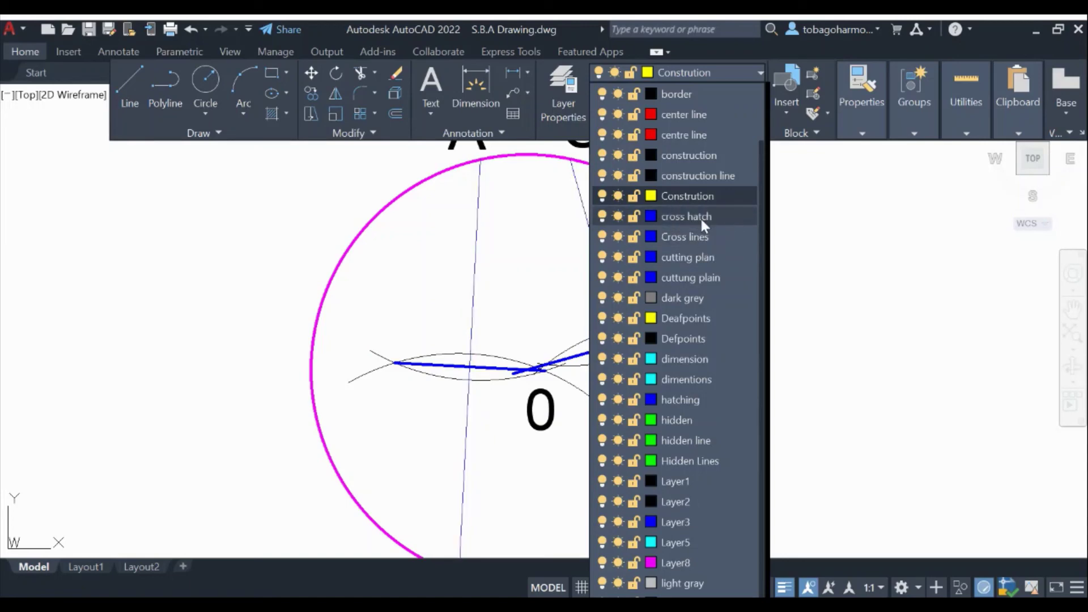
left_click(702, 234)
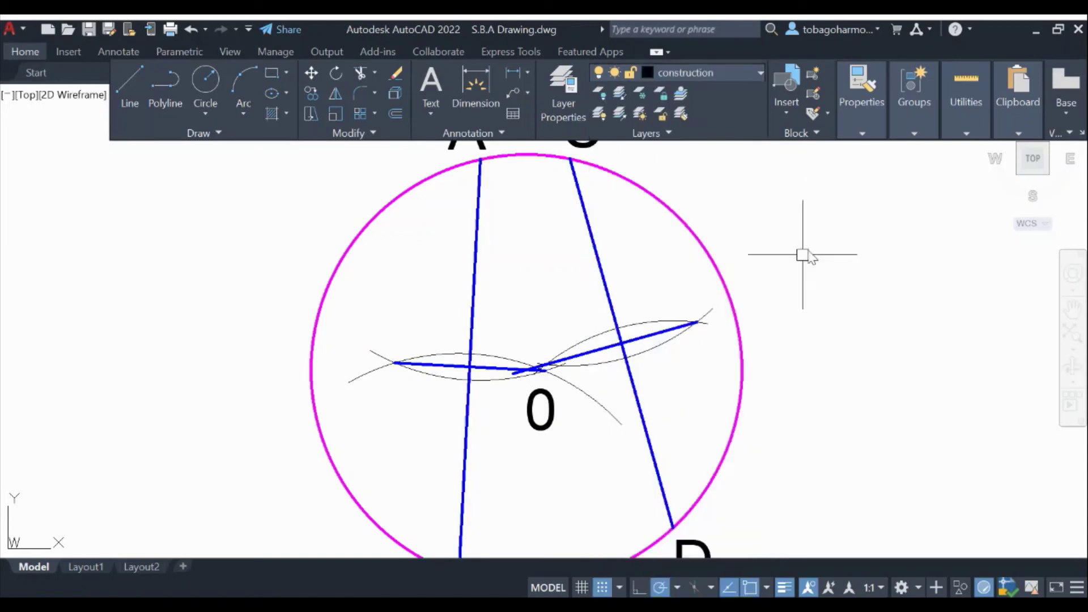
scroll(537, 371, "down", 4)
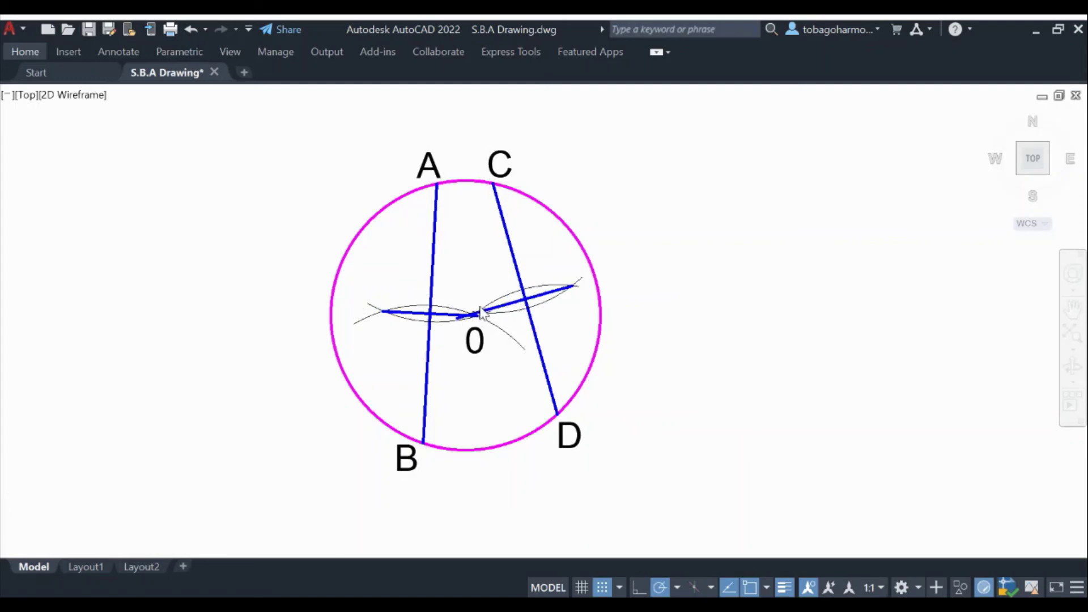
Inspect the blue lines meeting at centre 0, then move to the PLEASE SUBSCRIBE outro drawing
scroll(529, 297, "up", 4)
scroll(388, 340, "up", 2)
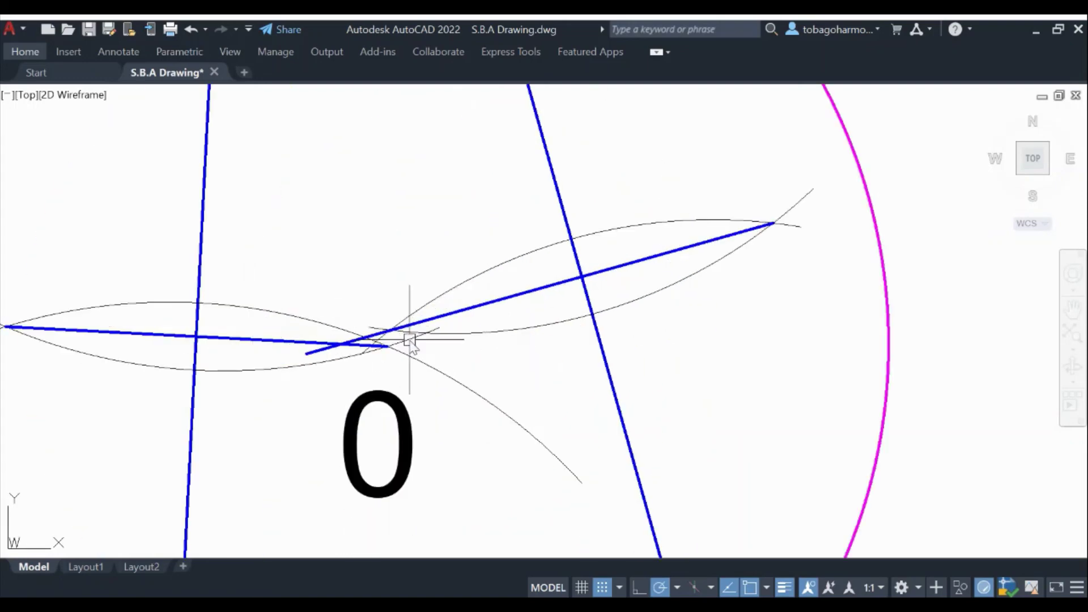
scroll(405, 332, "up", 2)
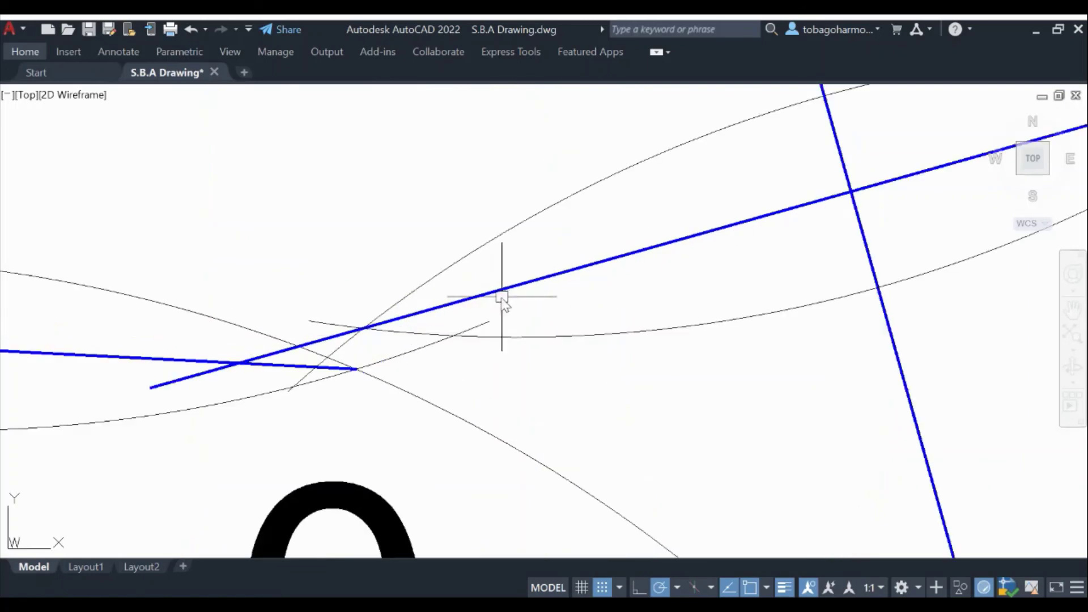
left_click(505, 289)
scroll(407, 289, "down", 2)
left_click(190, 328)
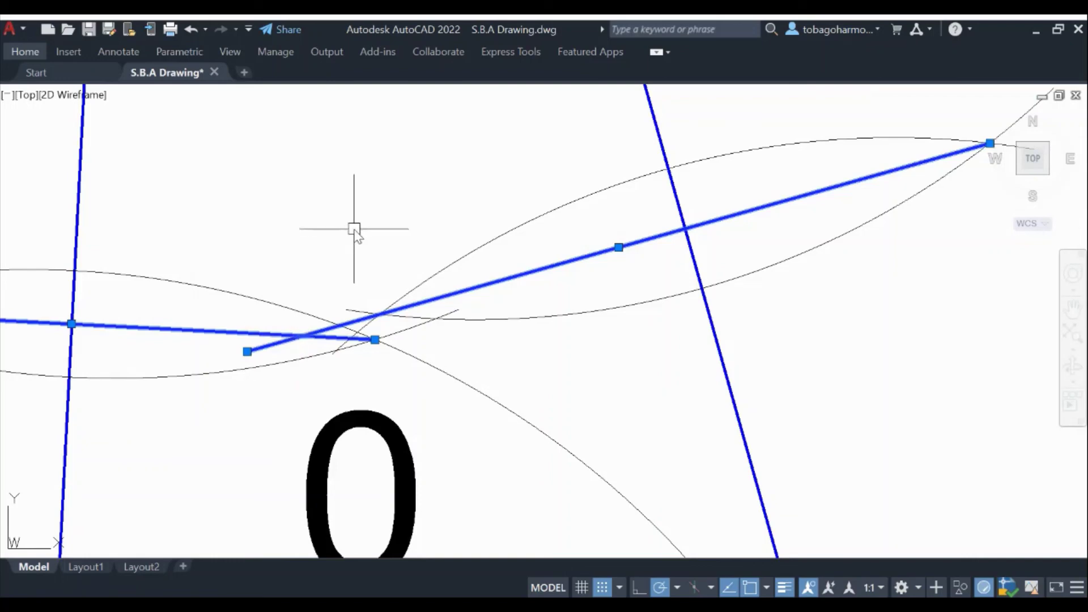
key("Escape")
scroll(356, 229, "down", 3)
scroll(418, 249, "down", 5)
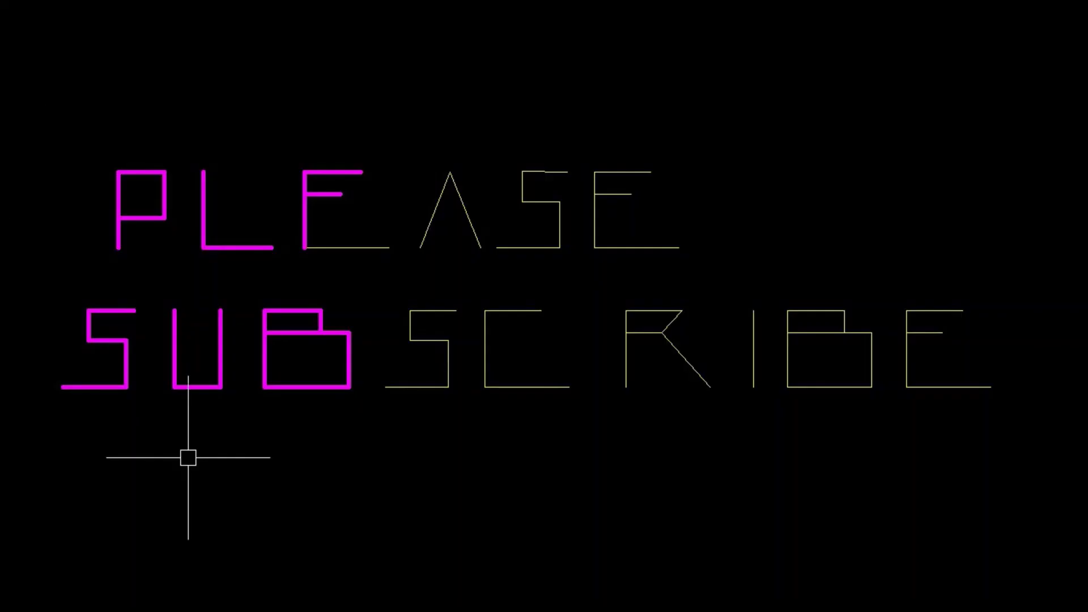
left_click(29, 80)
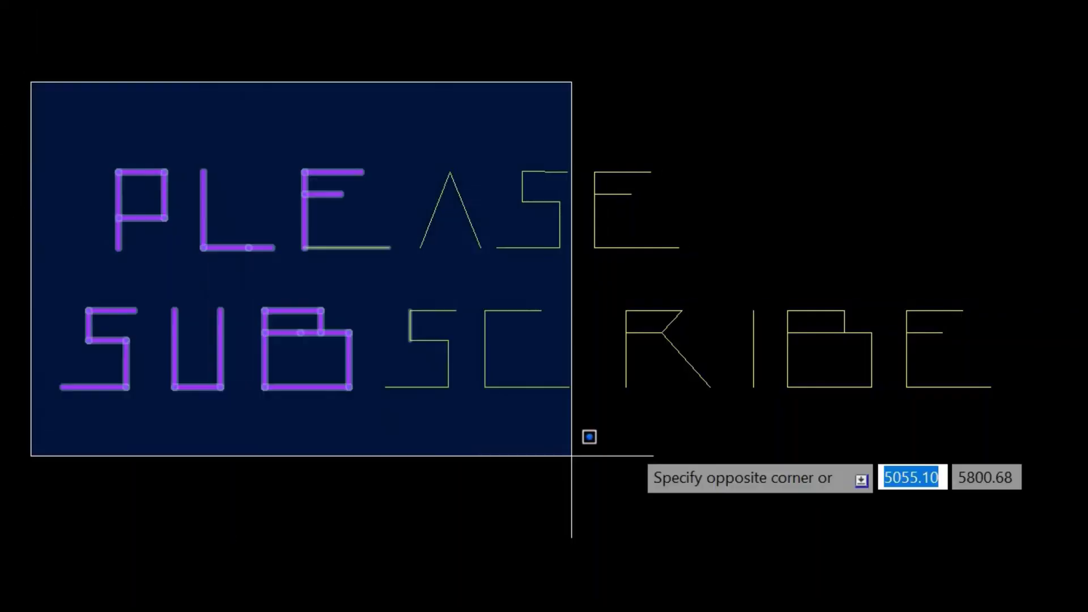